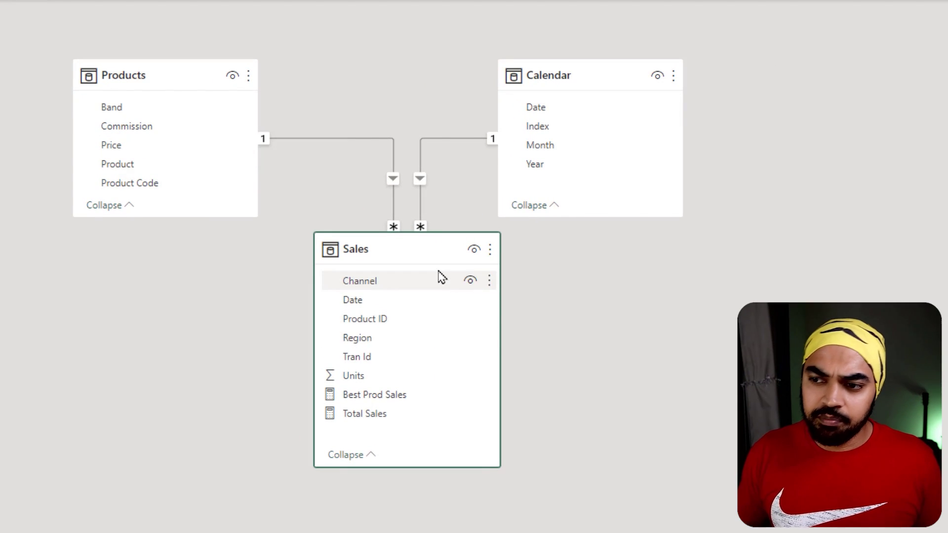
- Review the Products, Calendar and Sales tables in the data model, marking the Units, Total Sales and Price fields
{"action": "left_click", "coordinate": [419, 253]}
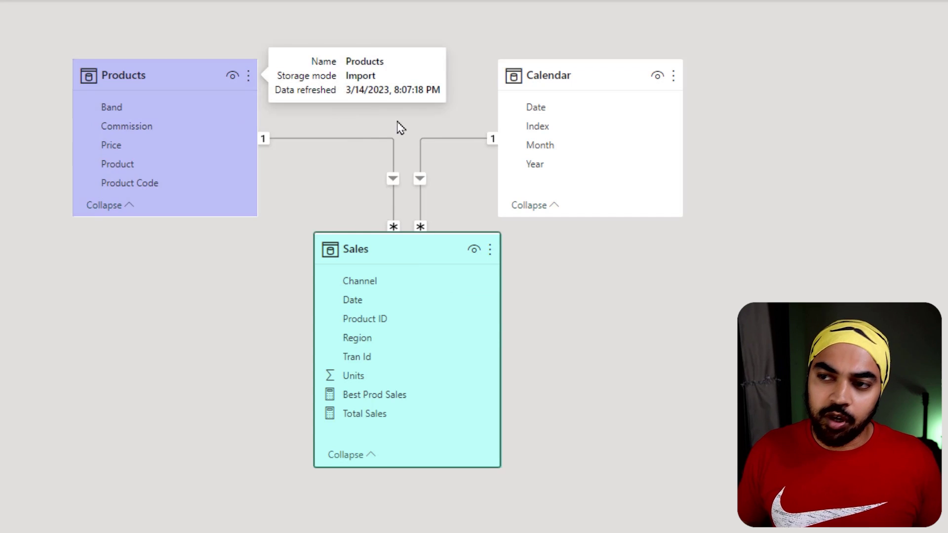
{"action": "key", "text": "Escape"}
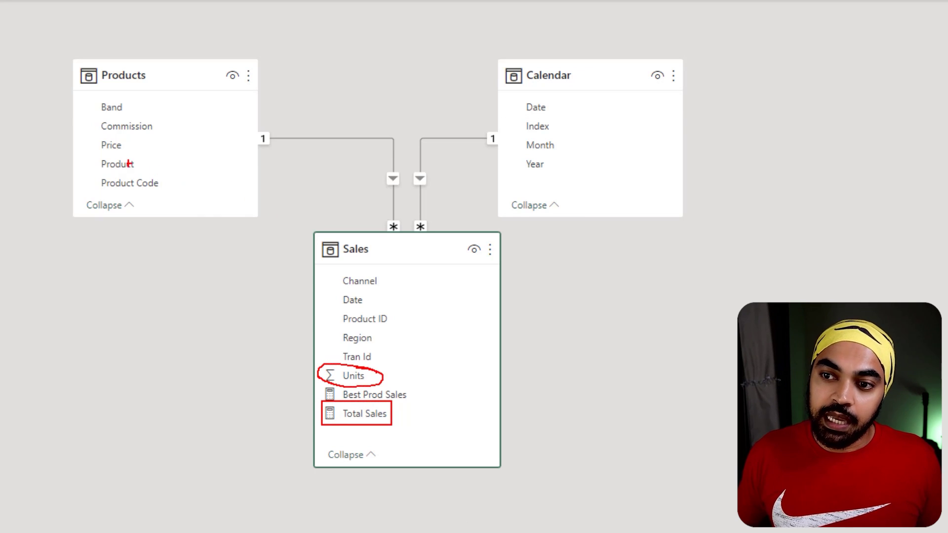
{"action": "mouse_move", "coordinate": [139, 142]}
{"action": "left_mouse_down"}
{"action": "mouse_move", "coordinate": [89, 139]}
{"action": "mouse_move", "coordinate": [126, 159]}
{"action": "mouse_move", "coordinate": [127, 137]}
{"action": "left_mouse_up"}
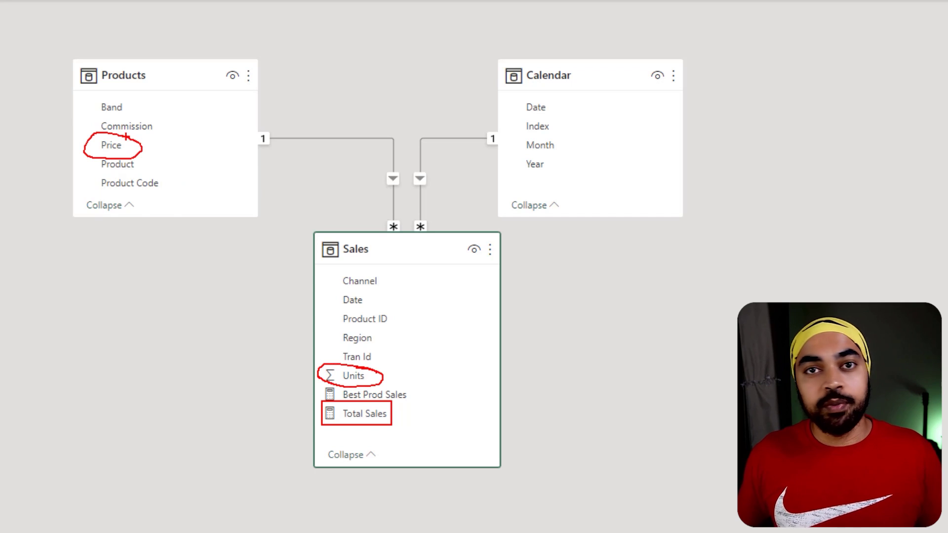
- Switch to the report view and examine the January 2011 Total Sales value in the matrix
{"action": "left_click", "coordinate": [16, 18]}
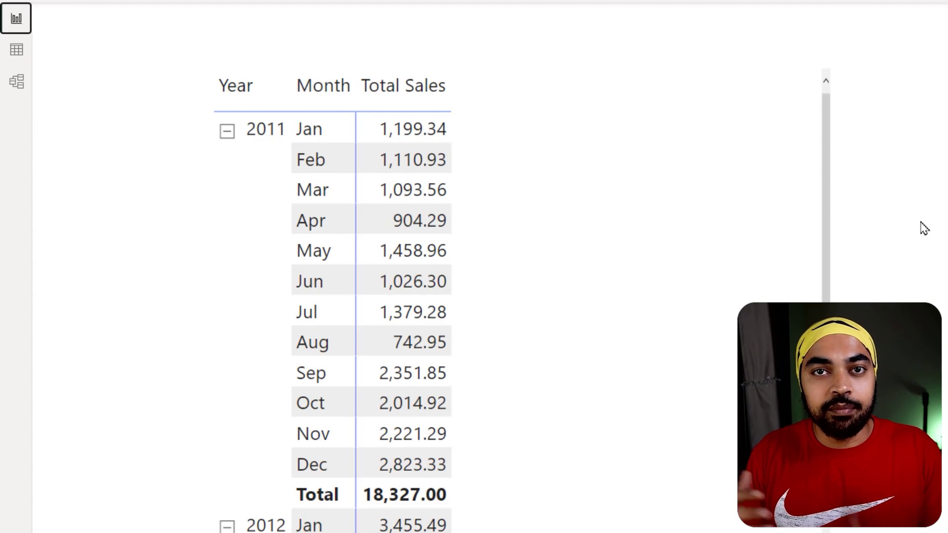
{"action": "key", "text": "ctrl+2"}
{"action": "left_click_drag", "start_coordinate": [369, 107], "coordinate": [482, 142]}
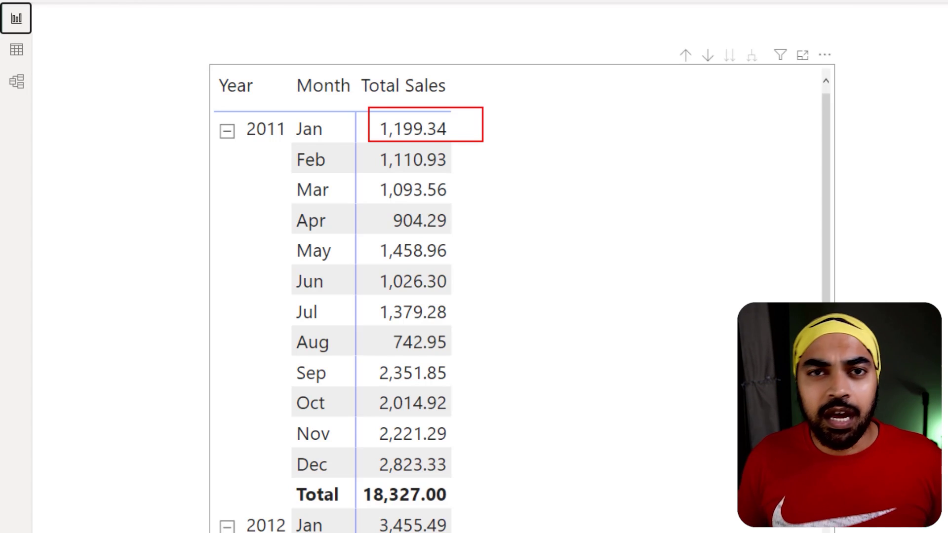
{"action": "key", "text": "Escape"}
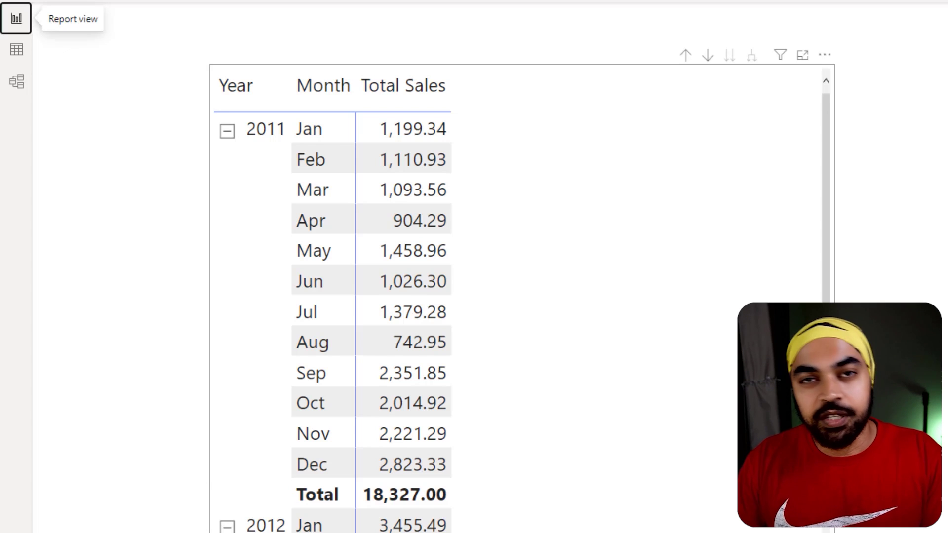
- Add the Product field from the Products table to the matrix rows beneath Month
{"action": "left_click", "coordinate": [639, 165]}
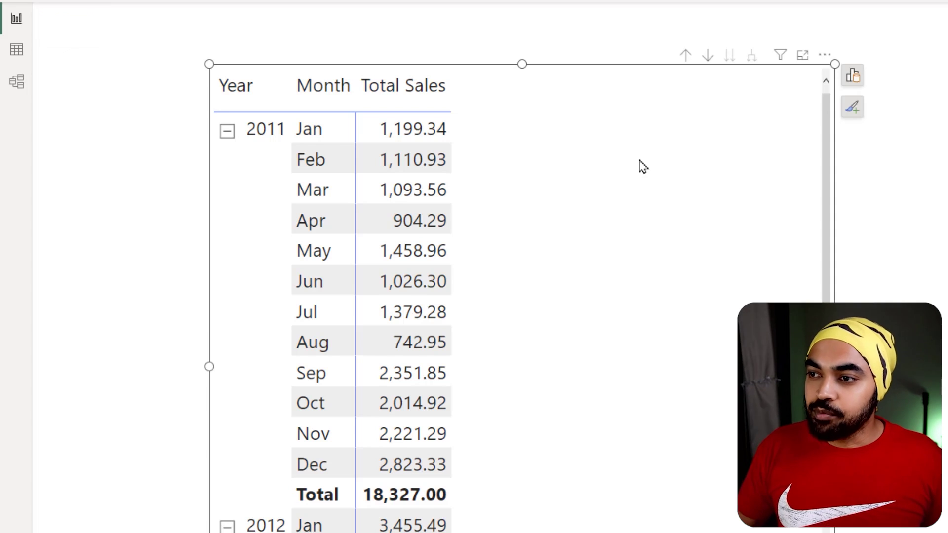
{"action": "left_click", "coordinate": [853, 80]}
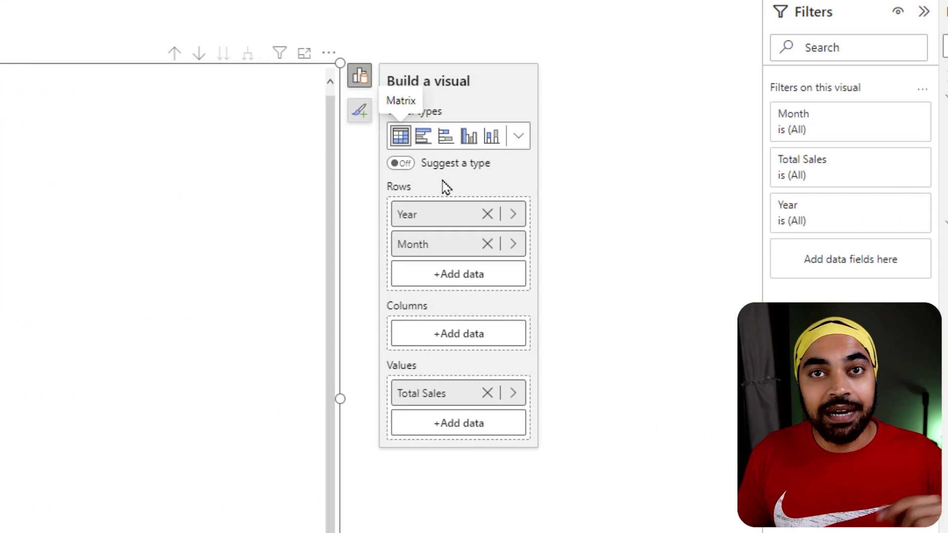
{"action": "left_click", "coordinate": [451, 279]}
{"action": "left_click", "coordinate": [566, 177]}
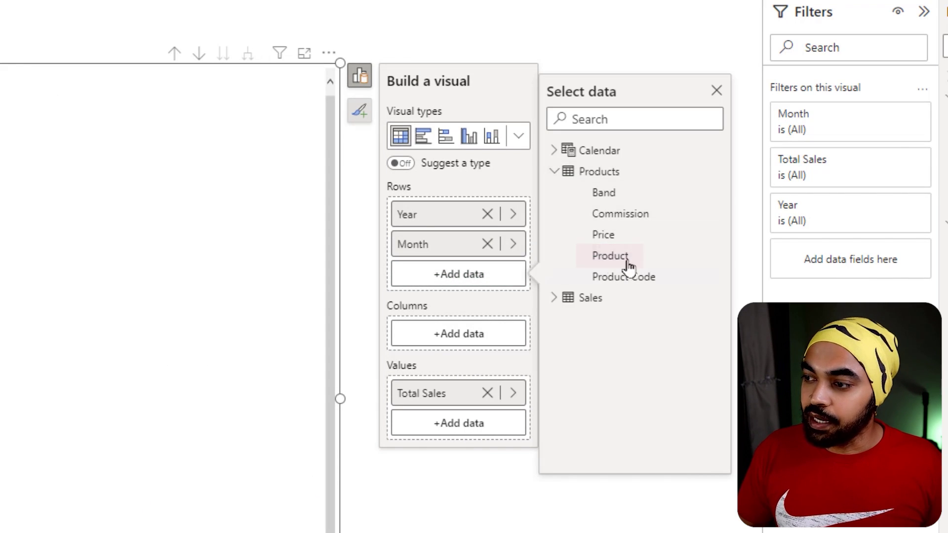
{"action": "left_click", "coordinate": [625, 260]}
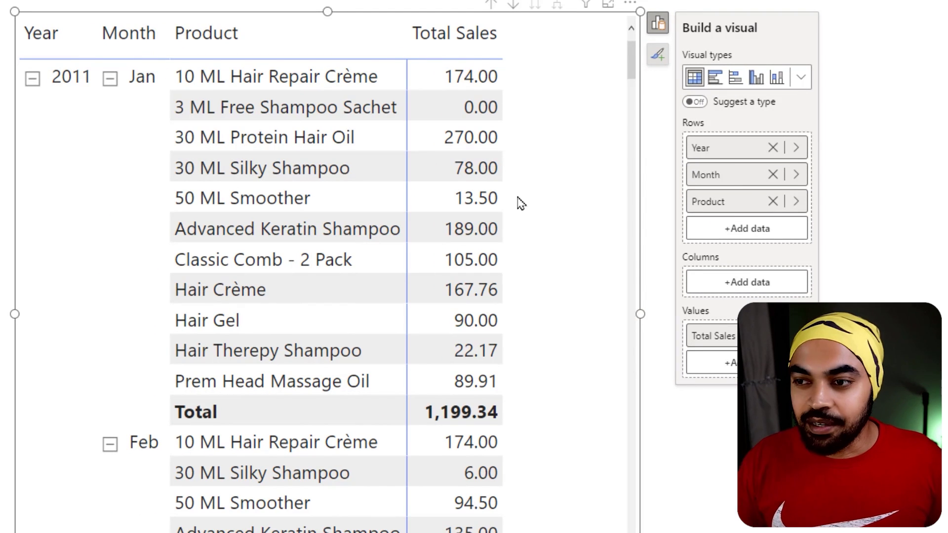
- Examine which product has the highest sales in January and February 2011 in the matrix
{"action": "left_click", "coordinate": [516, 198]}
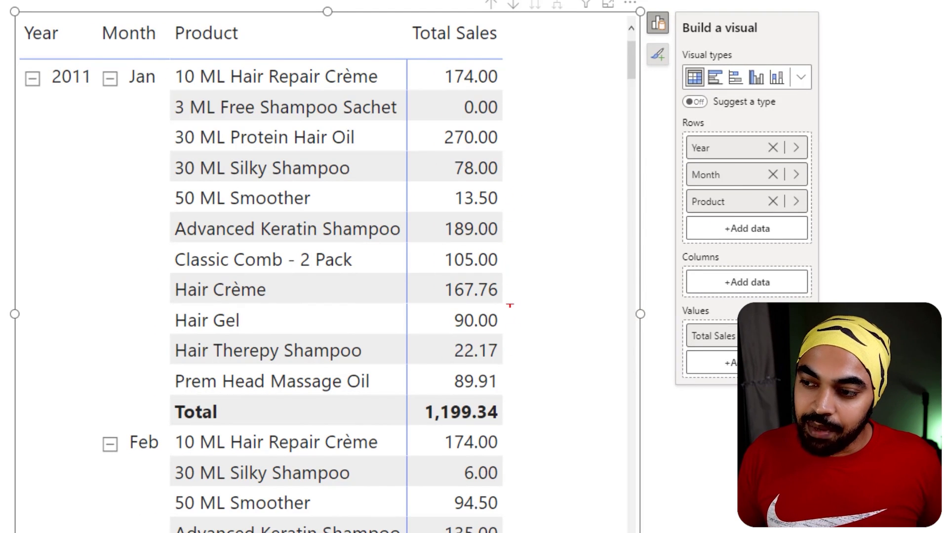
{"action": "mouse_move", "coordinate": [506, 129]}
{"action": "left_mouse_down"}
{"action": "mouse_move", "coordinate": [460, 121]}
{"action": "mouse_move", "coordinate": [433, 134]}
{"action": "mouse_move", "coordinate": [440, 147]}
{"action": "mouse_move", "coordinate": [481, 155]}
{"action": "mouse_move", "coordinate": [514, 149]}
{"action": "left_mouse_up"}
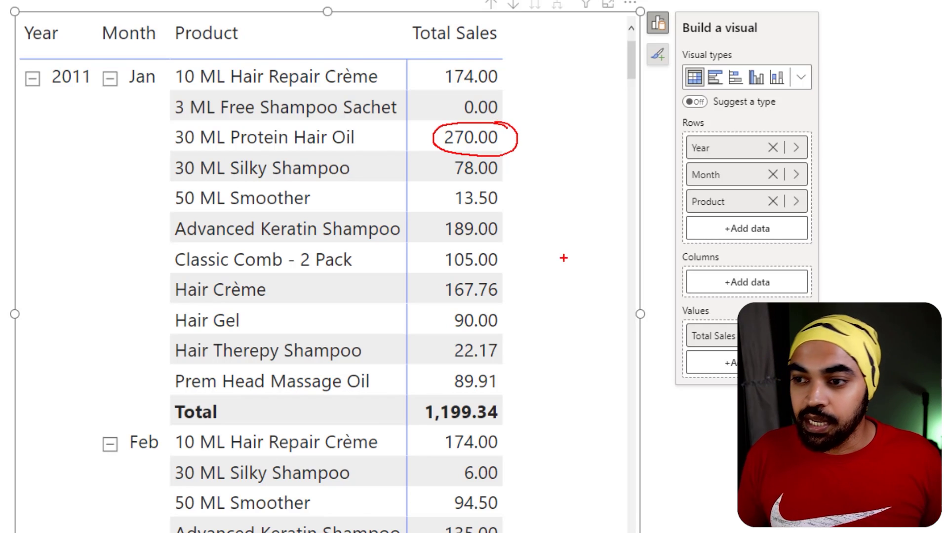
{"action": "key", "text": "Escape"}
{"action": "scroll", "coordinate": [566, 266], "scroll_direction": "down", "scroll_amount": 1}
{"action": "scroll", "coordinate": [567, 266], "scroll_direction": "down", "scroll_amount": 3}
{"action": "key", "text": "ctrl+2"}
{"action": "mouse_move", "coordinate": [504, 350]}
{"action": "left_mouse_down"}
{"action": "mouse_move", "coordinate": [448, 338]}
{"action": "mouse_move", "coordinate": [425, 348]}
{"action": "mouse_move", "coordinate": [444, 367]}
{"action": "mouse_move", "coordinate": [499, 350]}
{"action": "left_mouse_up"}
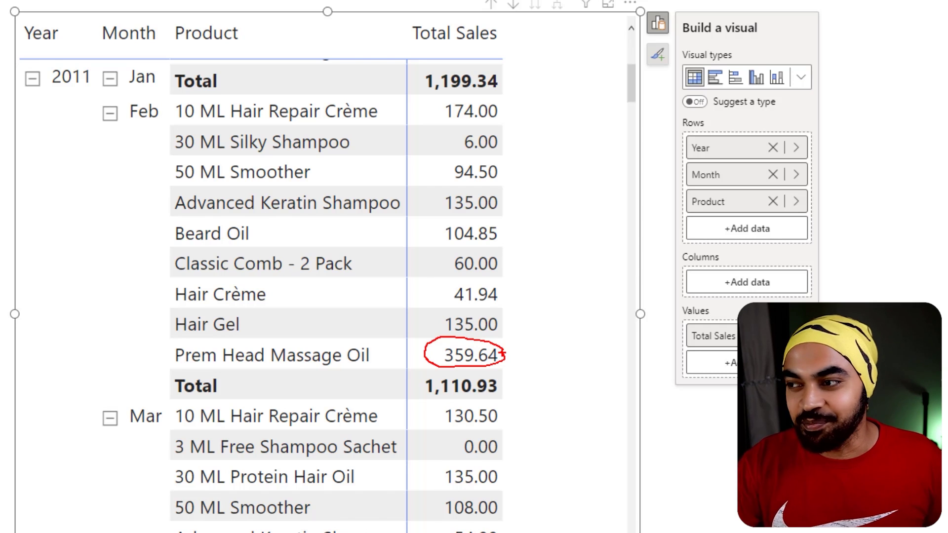
{"action": "key", "text": "Escape"}
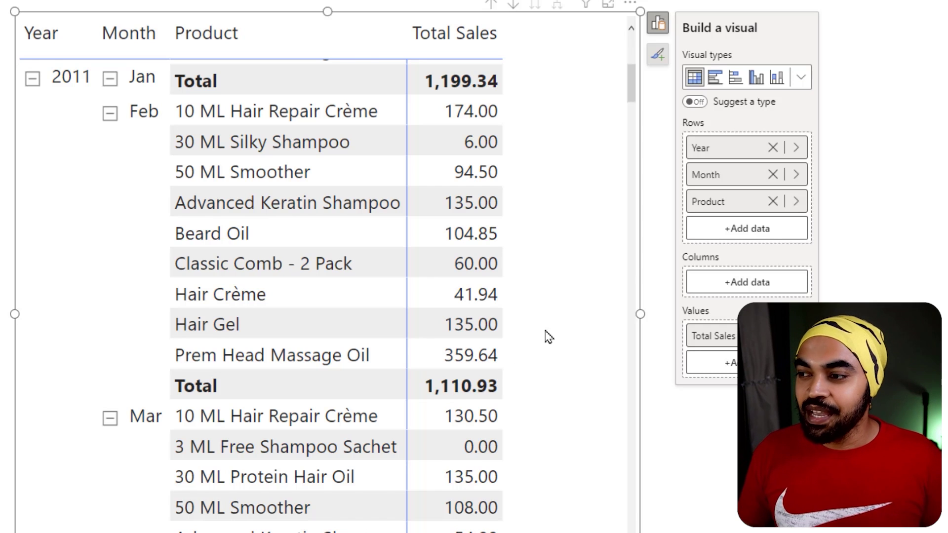
- Remove Product from the matrix rows and mark the space beside the monthly Total Sales values
{"action": "left_click", "coordinate": [774, 201]}
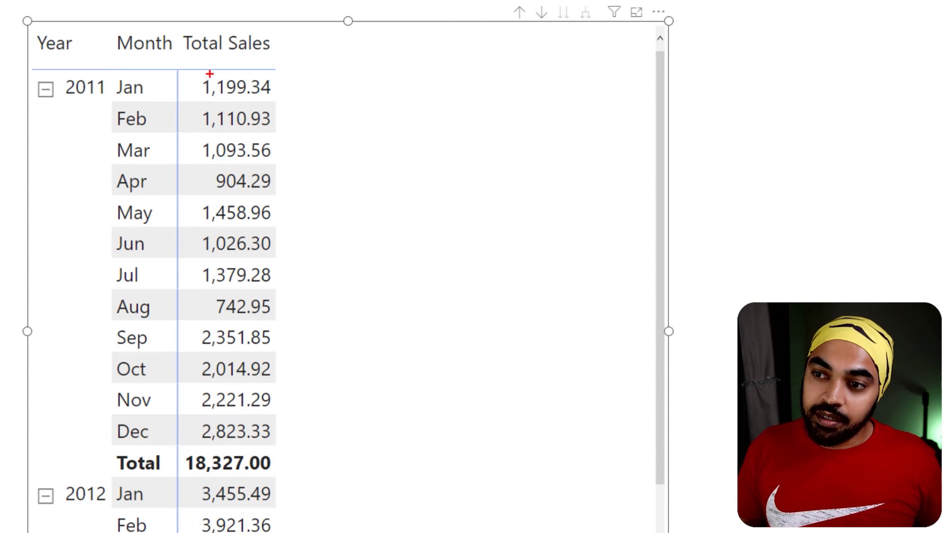
{"action": "mouse_move", "coordinate": [194, 67]}
{"action": "left_mouse_down"}
{"action": "mouse_move", "coordinate": [280, 98]}
{"action": "mouse_move", "coordinate": [386, 100]}
{"action": "left_mouse_up"}
{"action": "mouse_move", "coordinate": [302, 73]}
{"action": "left_mouse_down"}
{"action": "mouse_move", "coordinate": [351, 92]}
{"action": "mouse_move", "coordinate": [387, 85]}
{"action": "left_mouse_up"}
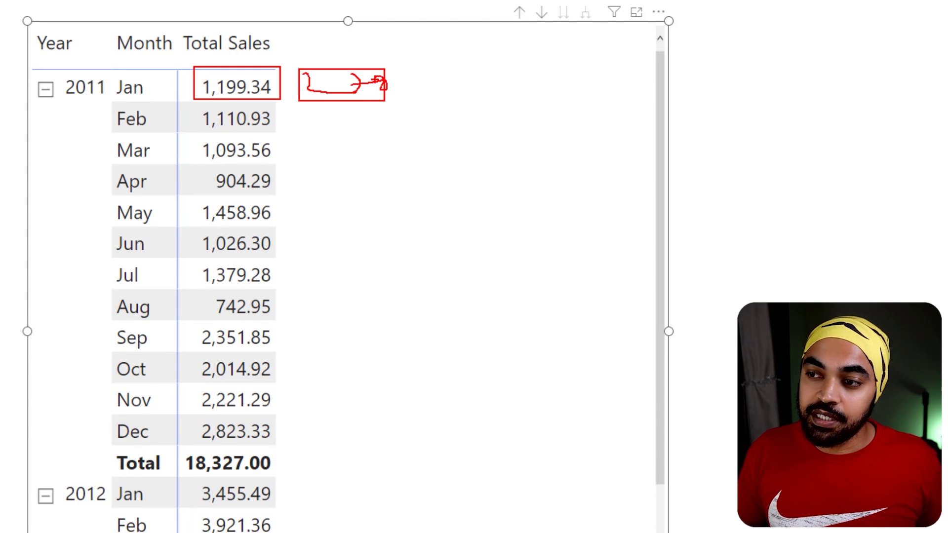
{"action": "mouse_move", "coordinate": [307, 109]}
{"action": "left_mouse_down"}
{"action": "mouse_move", "coordinate": [318, 114]}
{"action": "mouse_move", "coordinate": [311, 129]}
{"action": "mouse_move", "coordinate": [367, 128]}
{"action": "mouse_move", "coordinate": [383, 109]}
{"action": "mouse_move", "coordinate": [386, 124]}
{"action": "left_mouse_up"}
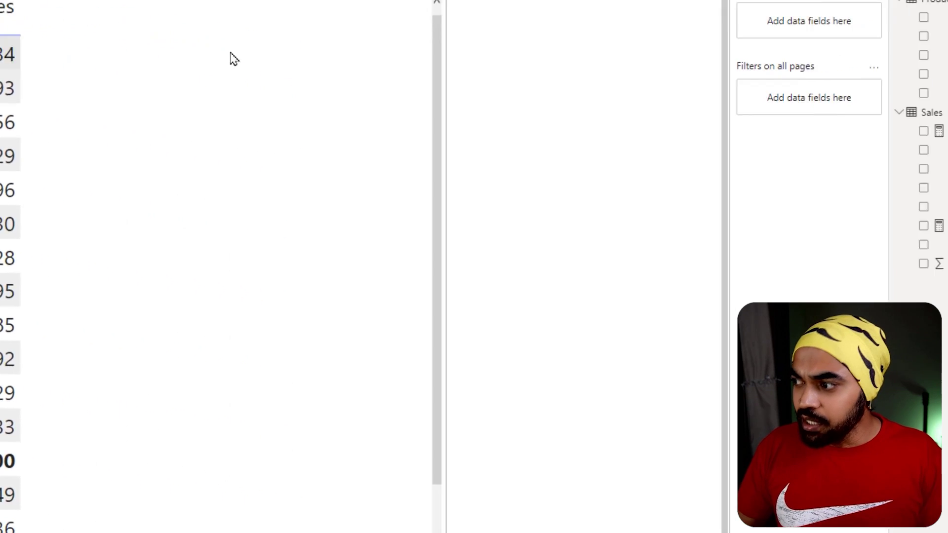
- Open the Best Prod Sales measure and examine how its SUMX and TOPN formula evaluates Total Sales over Products
{"action": "left_click", "coordinate": [897, 128]}
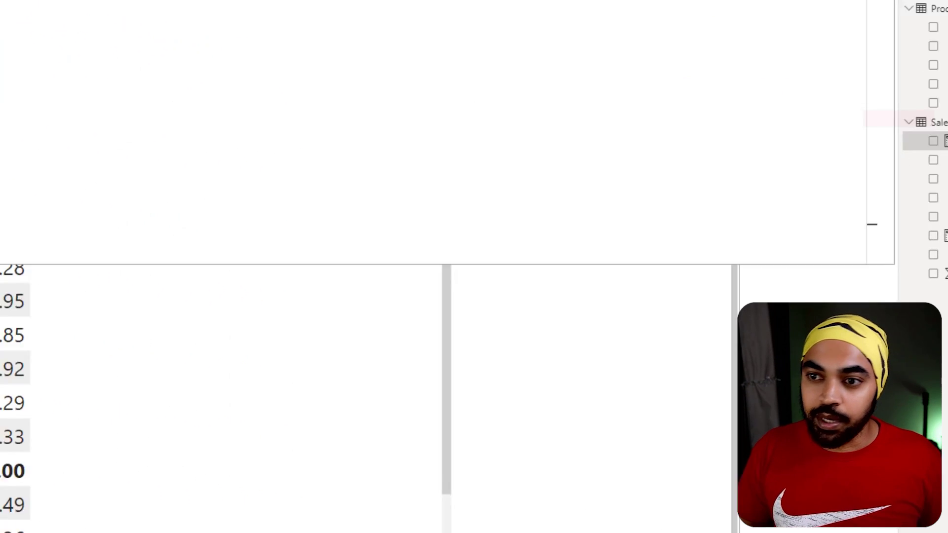
{"action": "left_click_drag", "start_coordinate": [153, 121], "coordinate": [436, 290]}
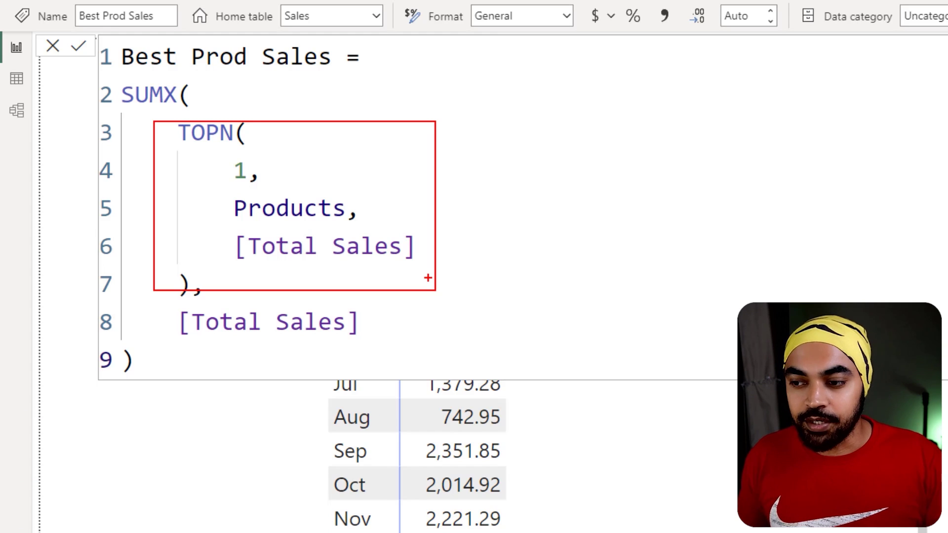
{"action": "left_click_drag", "start_coordinate": [615, 408], "coordinate": [798, 532]}
{"action": "mouse_move", "coordinate": [324, 375]}
{"action": "left_mouse_down"}
{"action": "mouse_move", "coordinate": [281, 391]}
{"action": "mouse_move", "coordinate": [288, 411]}
{"action": "mouse_move", "coordinate": [337, 403]}
{"action": "left_mouse_up"}
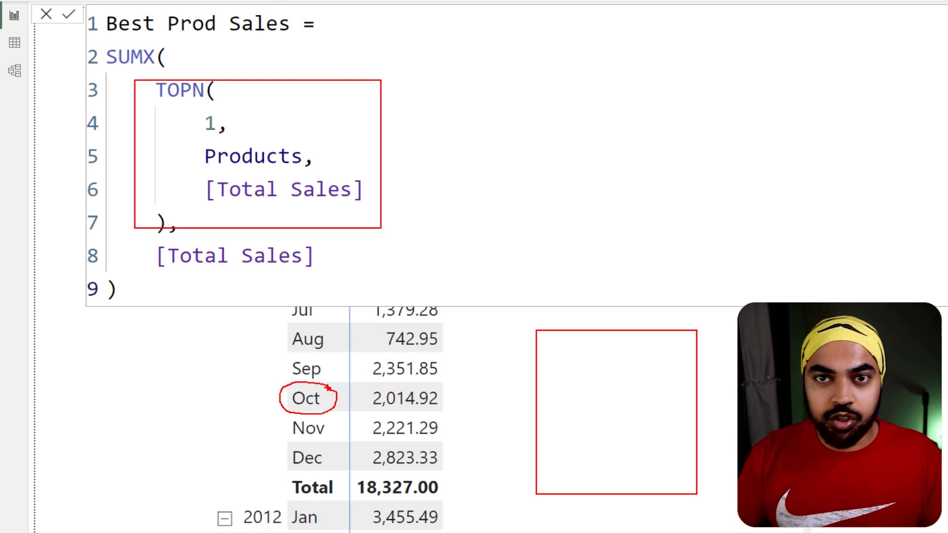
{"action": "left_click_drag", "start_coordinate": [534, 331], "coordinate": [694, 364]}
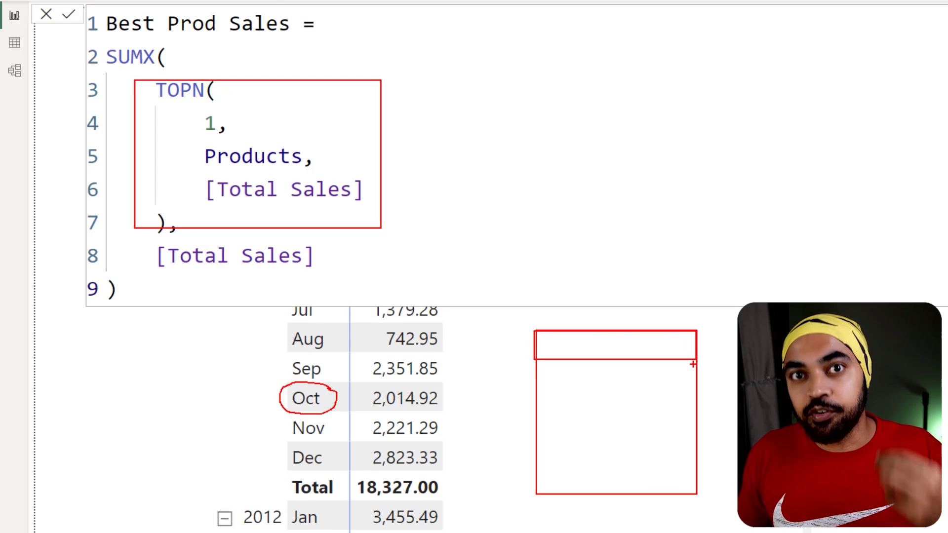
{"action": "left_click_drag", "start_coordinate": [206, 189], "coordinate": [364, 189]}
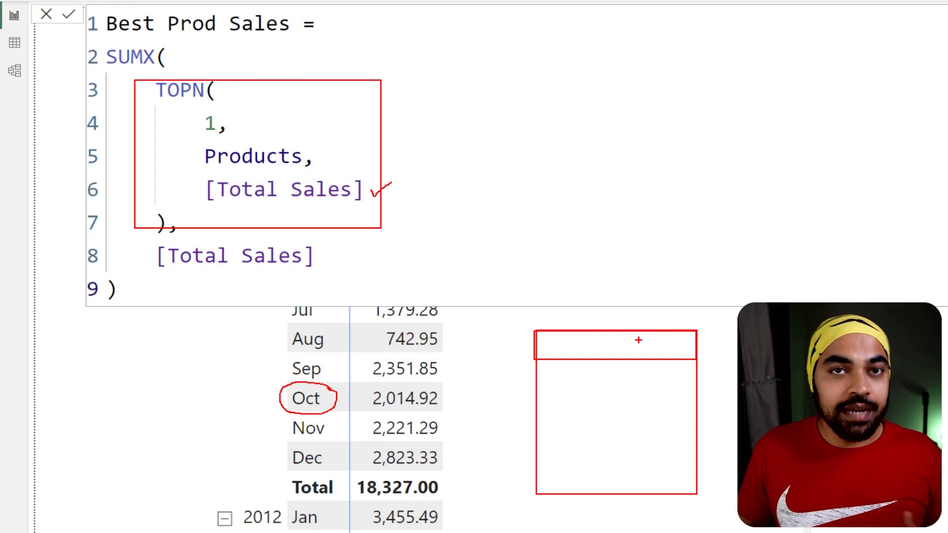
{"action": "mouse_move", "coordinate": [535, 326]}
{"action": "left_mouse_down"}
{"action": "mouse_move", "coordinate": [535, 358]}
{"action": "mouse_move", "coordinate": [695, 359]}
{"action": "mouse_move", "coordinate": [698, 348]}
{"action": "mouse_move", "coordinate": [698, 328]}
{"action": "mouse_move", "coordinate": [533, 328]}
{"action": "left_mouse_up"}
{"action": "mouse_move", "coordinate": [699, 345]}
{"action": "left_mouse_down"}
{"action": "mouse_move", "coordinate": [723, 341]}
{"action": "mouse_move", "coordinate": [726, 404]}
{"action": "mouse_move", "coordinate": [840, 506]}
{"action": "left_mouse_up"}
{"action": "mouse_move", "coordinate": [870, 435]}
{"action": "left_mouse_down"}
{"action": "mouse_move", "coordinate": [835, 469]}
{"action": "mouse_move", "coordinate": [852, 434]}
{"action": "mouse_move", "coordinate": [853, 461]}
{"action": "mouse_move", "coordinate": [867, 445]}
{"action": "mouse_move", "coordinate": [896, 464]}
{"action": "left_mouse_up"}
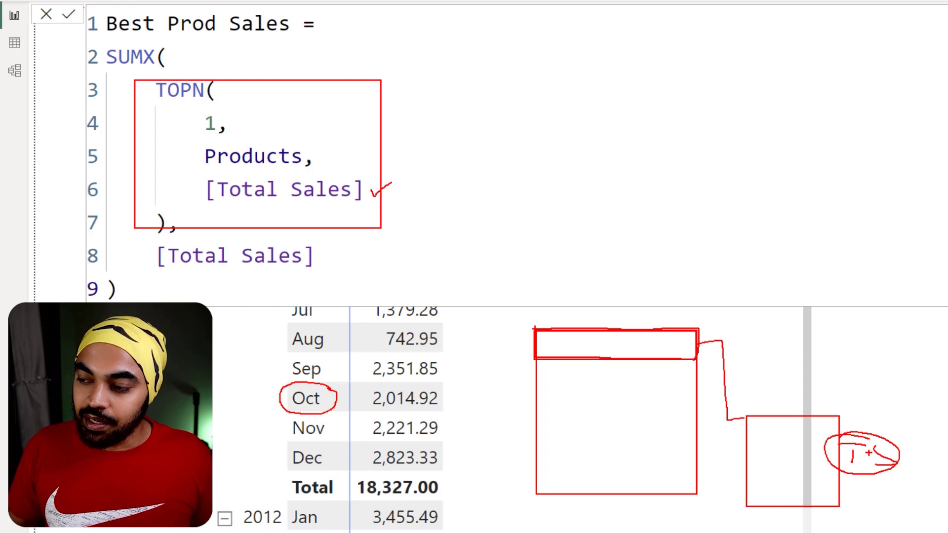
{"action": "left_click_drag", "start_coordinate": [134, 44], "coordinate": [149, 36]}
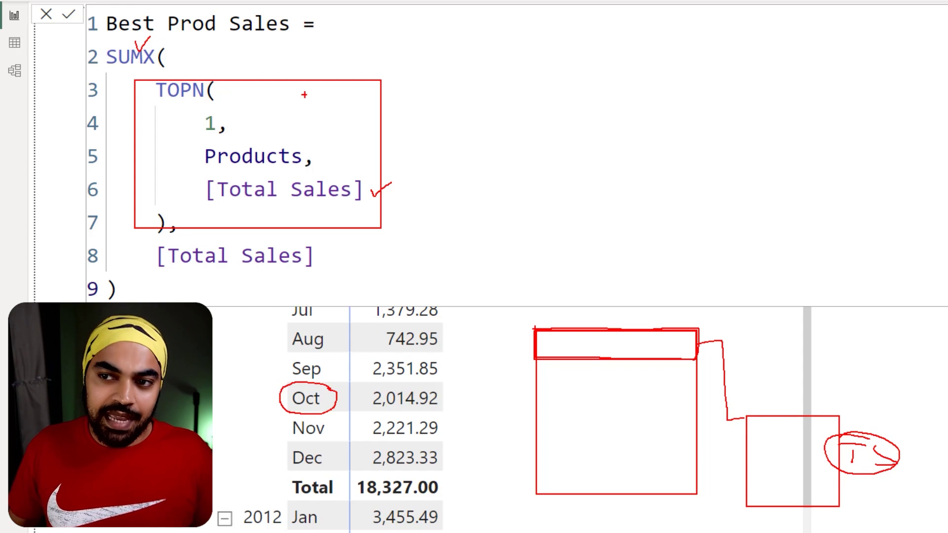
{"action": "mouse_move", "coordinate": [437, 78]}
{"action": "left_mouse_down"}
{"action": "mouse_move", "coordinate": [409, 120]}
{"action": "mouse_move", "coordinate": [407, 109]}
{"action": "mouse_move", "coordinate": [435, 121]}
{"action": "left_mouse_up"}
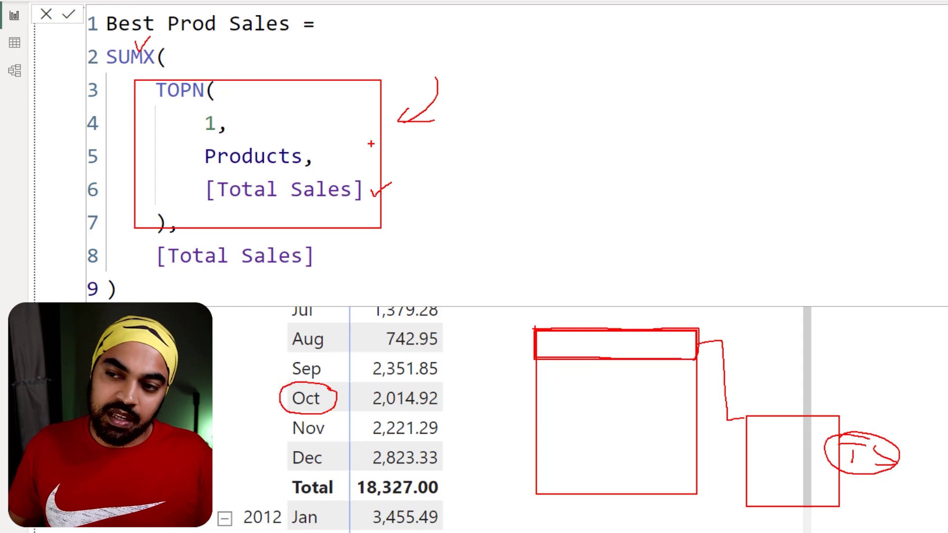
{"action": "mouse_move", "coordinate": [672, 346]}
{"action": "left_mouse_down"}
{"action": "mouse_move", "coordinate": [732, 335]}
{"action": "mouse_move", "coordinate": [778, 350]}
{"action": "mouse_move", "coordinate": [731, 328]}
{"action": "left_mouse_up"}
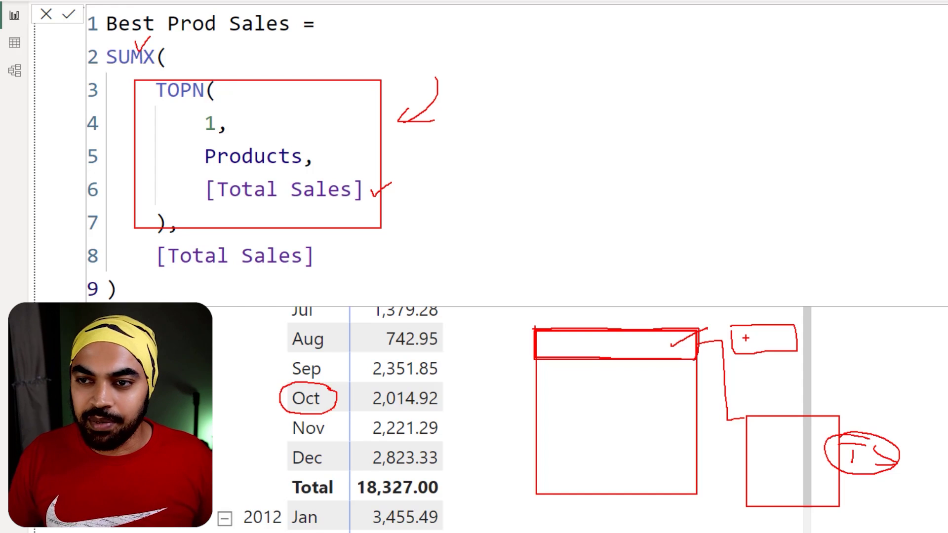
{"action": "key", "text": "Escape"}
- Add the Best Prod Sales measure to the matrix as a column beside Total Sales
{"action": "left_click", "coordinate": [487, 163]}
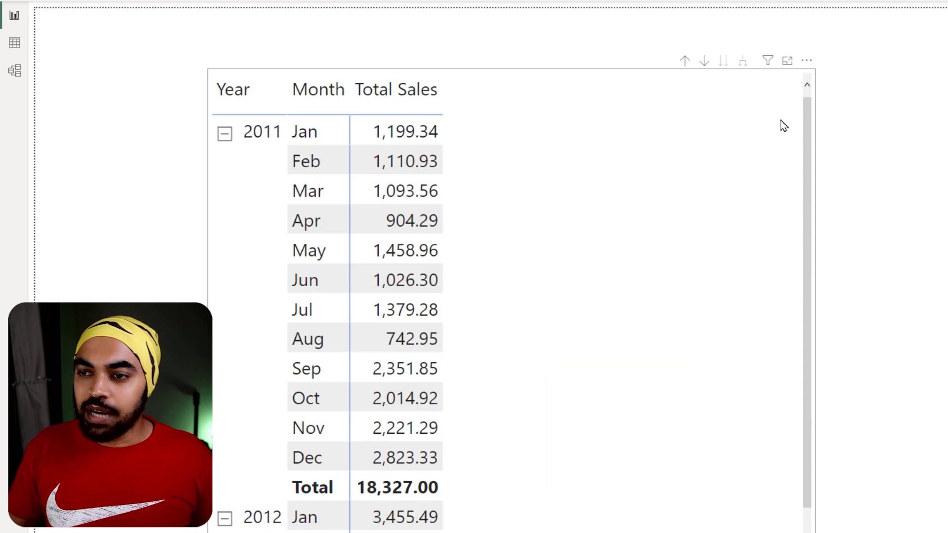
{"action": "left_click_drag", "start_coordinate": [945, 207], "coordinate": [624, 200]}
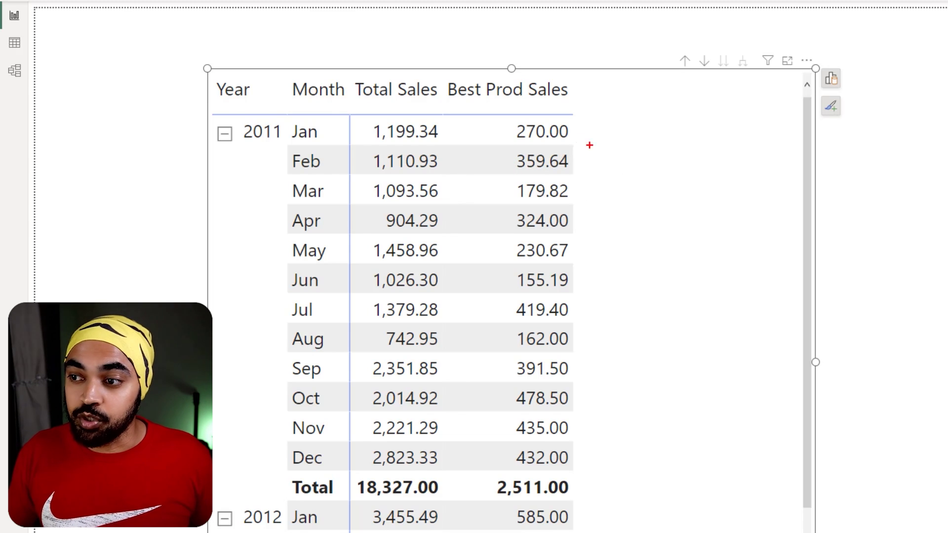
{"action": "key", "text": "Escape"}
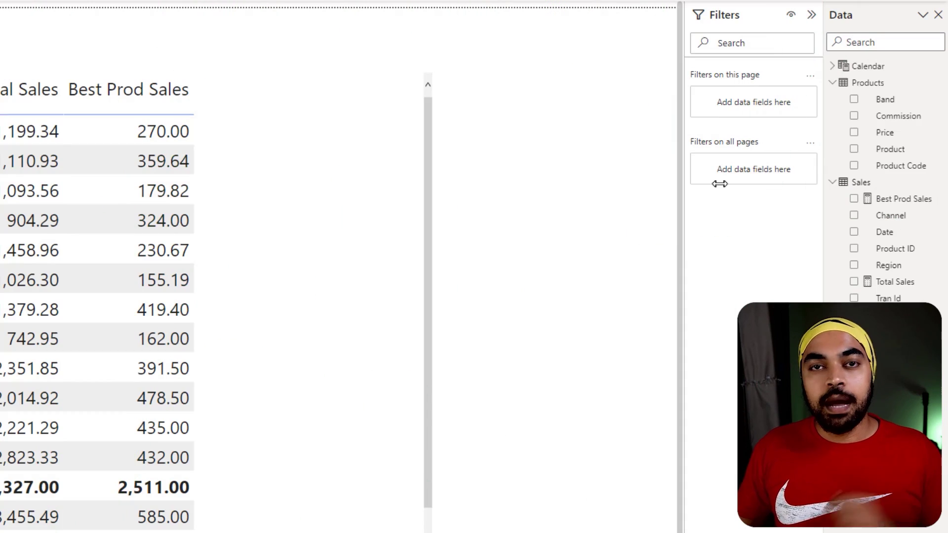
- Create a new measure named Best Prod in the Sales table and start its formula on a second line
{"action": "right_click", "coordinate": [859, 183]}
{"action": "left_click", "coordinate": [765, 190]}
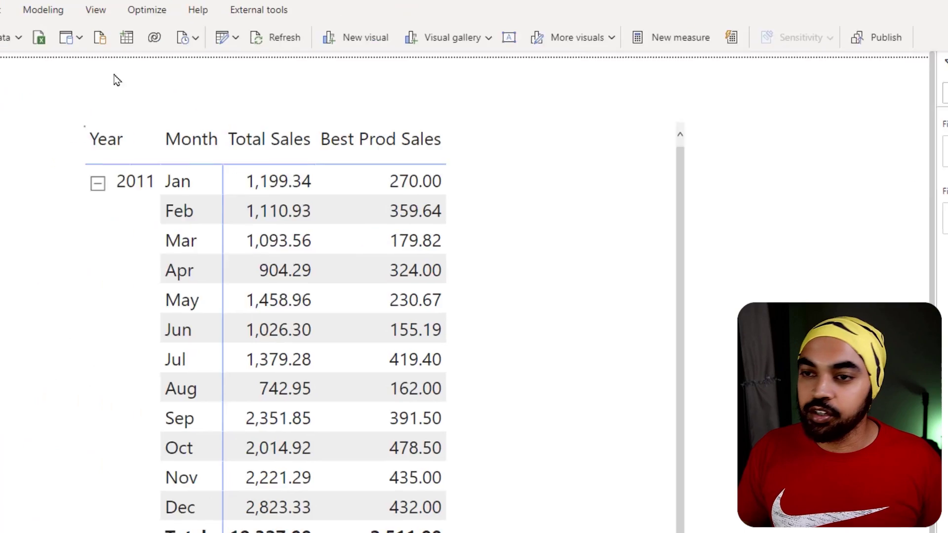
{"action": "type", "text": "Best"}
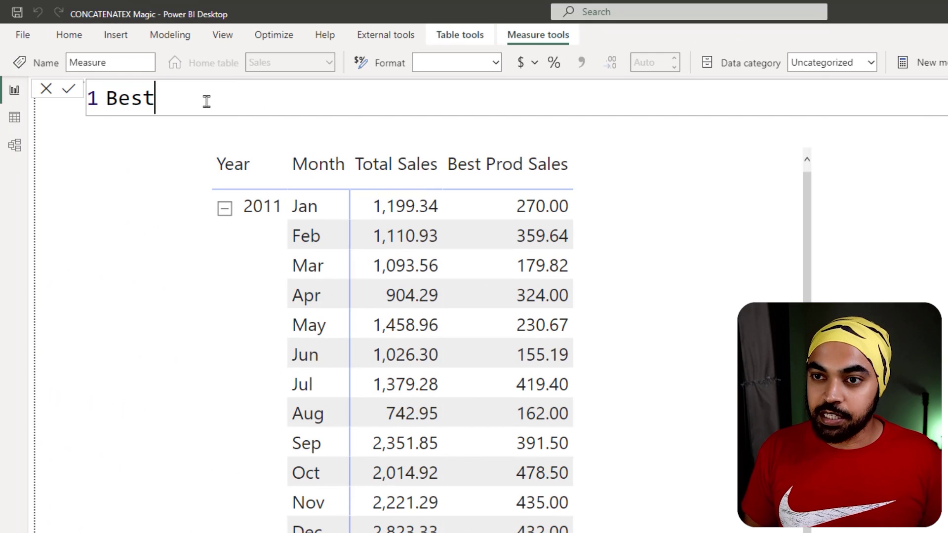
{"action": "type", "text": " Prod ="}
{"action": "key", "text": "shift+Return"}
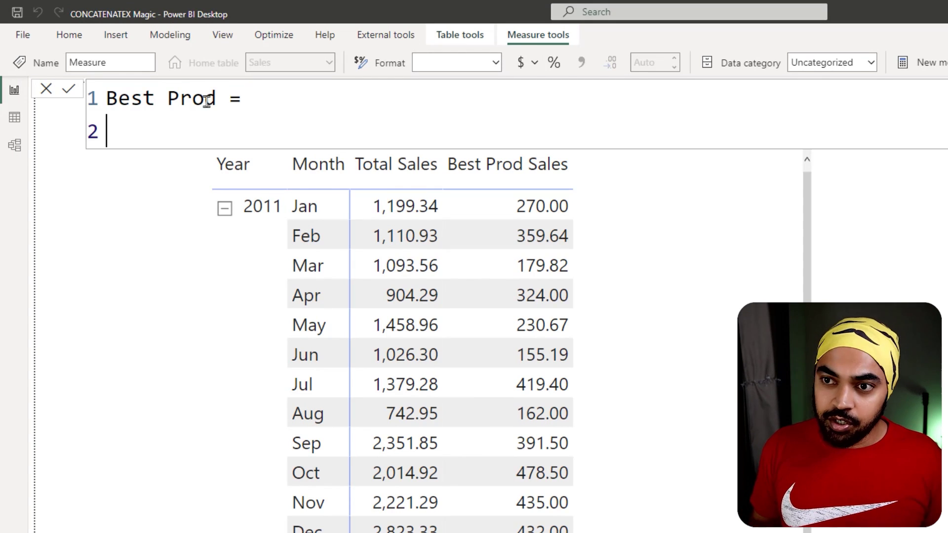
- Begin the Best Prod formula with a TOPN function that returns 3 rows, placing the argument on its own indented line
{"action": "type", "text": "TOPN"}
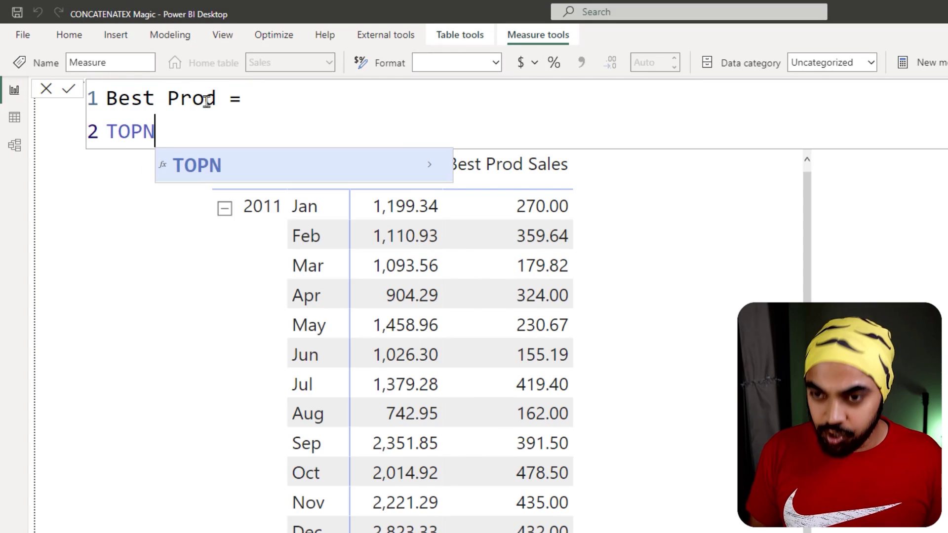
{"action": "type", "text": "("}
{"action": "key", "text": "shift+Return"}
{"action": "key", "text": "Tab"}
{"action": "type", "text": "1"}
{"action": "key", "text": "BackSpace"}
{"action": "type", "text": "3,"}
{"action": "key", "text": "shift+Return"}
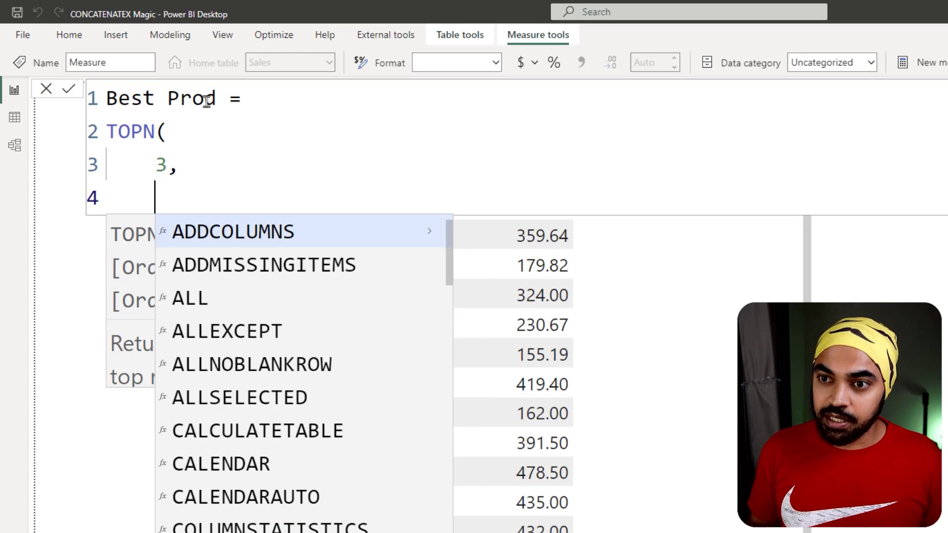
- Complete TOPN with the Products table and [Total Sales] as the ordering expression, each on its own line, and close the function
{"action": "type", "text": "products,"}
{"action": "key", "text": "shift+Return"}
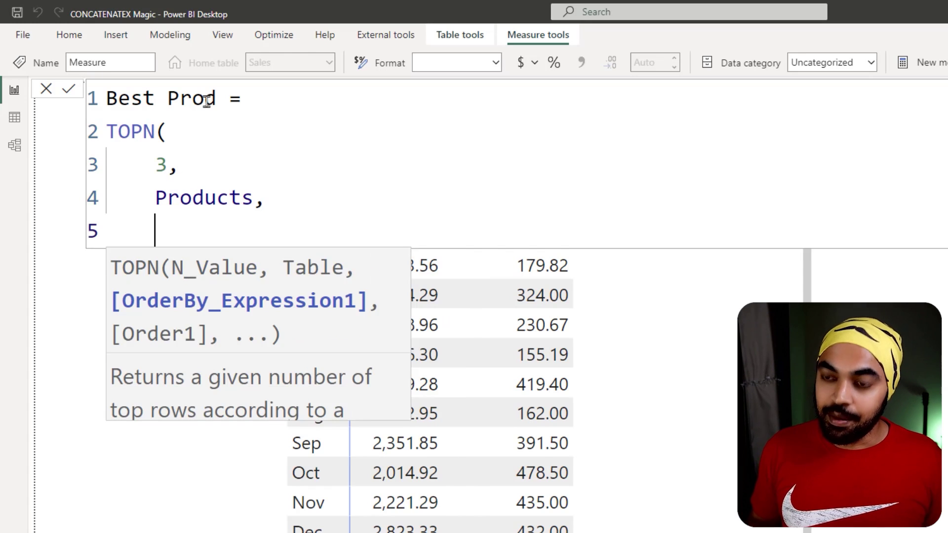
{"action": "type", "text": "[t"}
{"action": "key", "text": "Tab"}
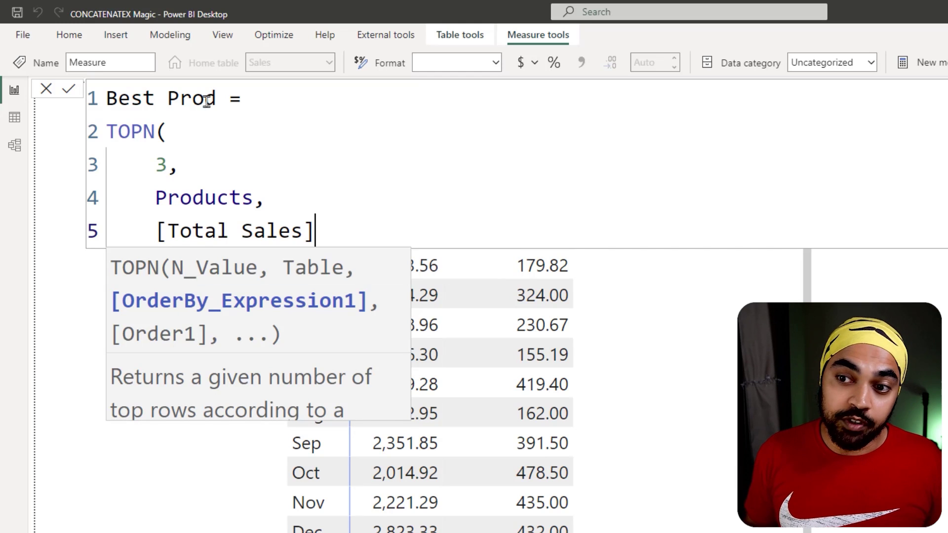
{"action": "key", "text": "shift+Return"}
{"action": "type", "text": ")"}
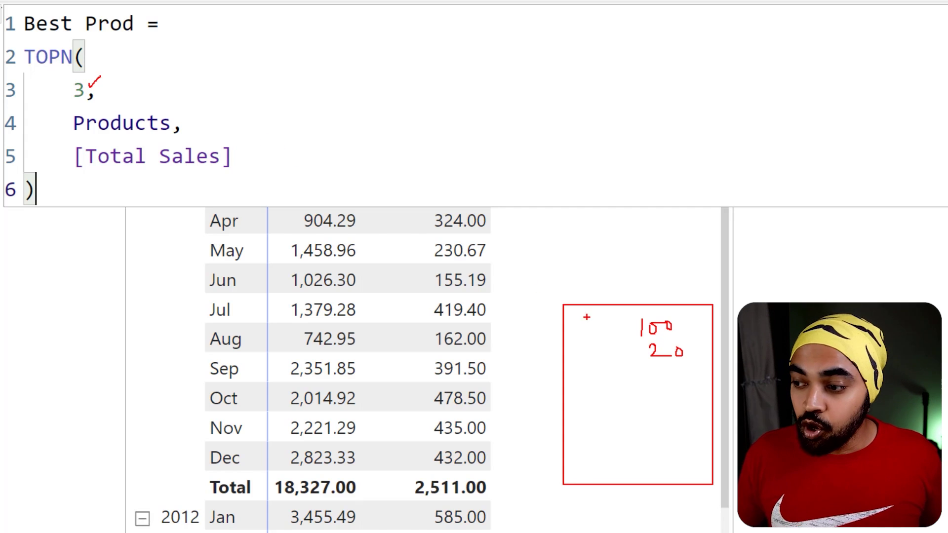
{"action": "left_click_drag", "start_coordinate": [635, 382], "coordinate": [661, 380]}
{"action": "left_click_drag", "start_coordinate": [642, 421], "coordinate": [662, 419]}
{"action": "left_click_drag", "start_coordinate": [642, 439], "coordinate": [664, 437]}
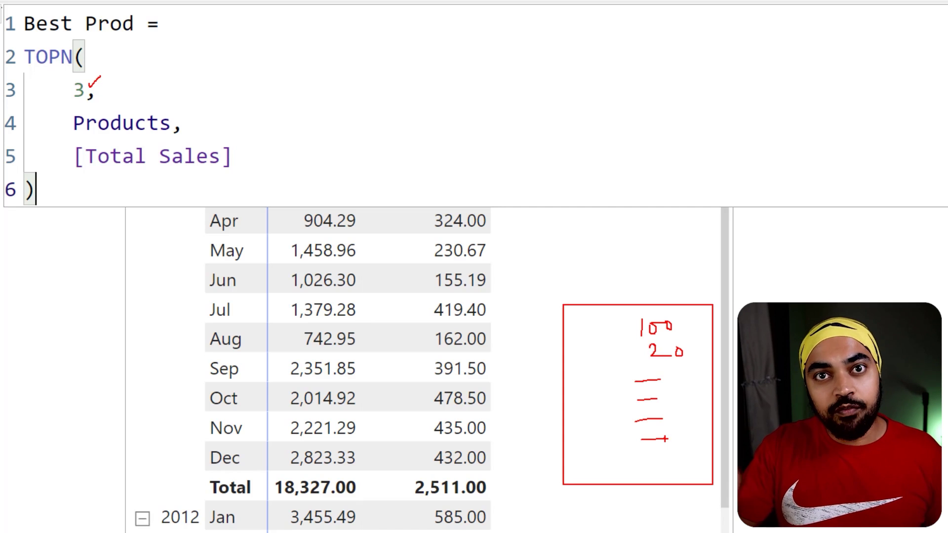
{"action": "key", "text": "Escape"}
- Start a FILTER function around the TOPN table argument, with Products on its own indented line
{"action": "left_click", "coordinate": [74, 122]}
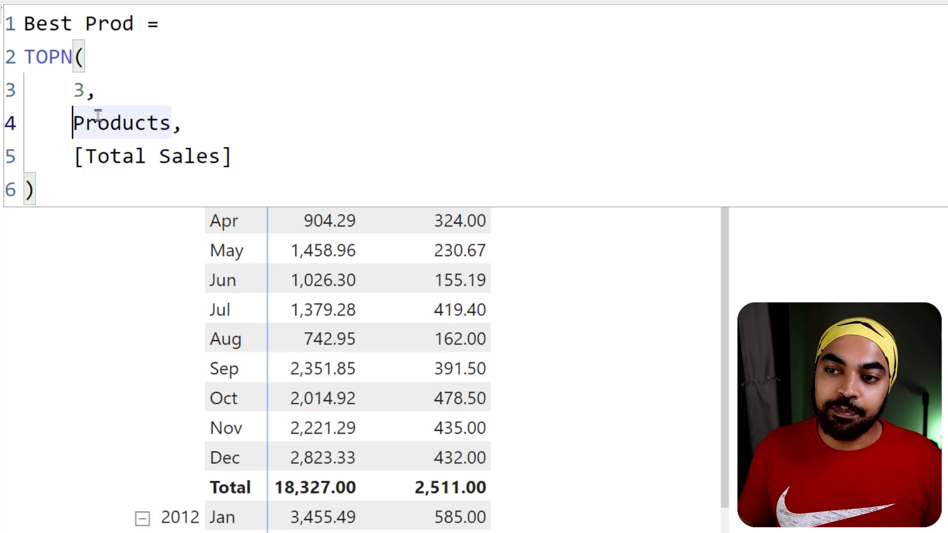
{"action": "type", "text": "fil"}
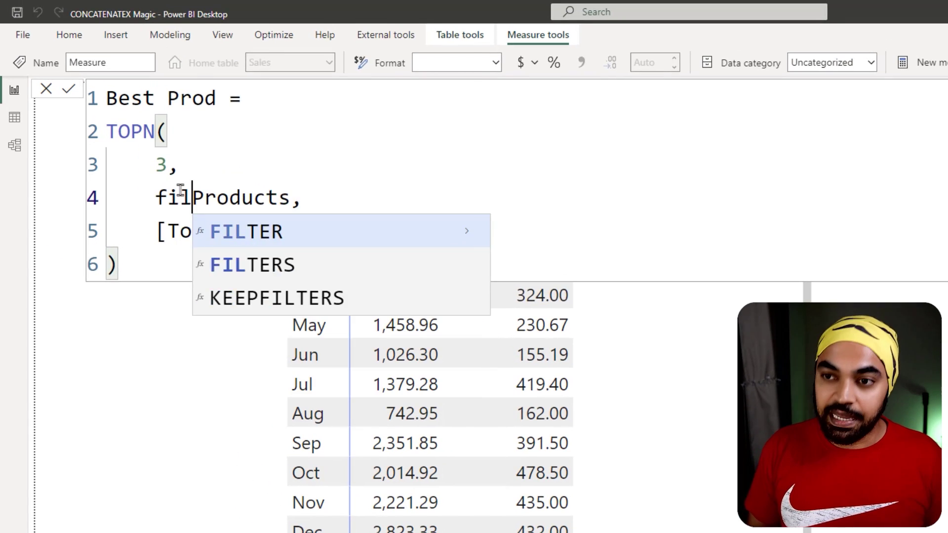
{"action": "key", "text": "Tab"}
{"action": "key", "text": "shift+Return"}
{"action": "key", "text": "ctrl+Right"}
{"action": "key", "text": "ctrl+Right"}
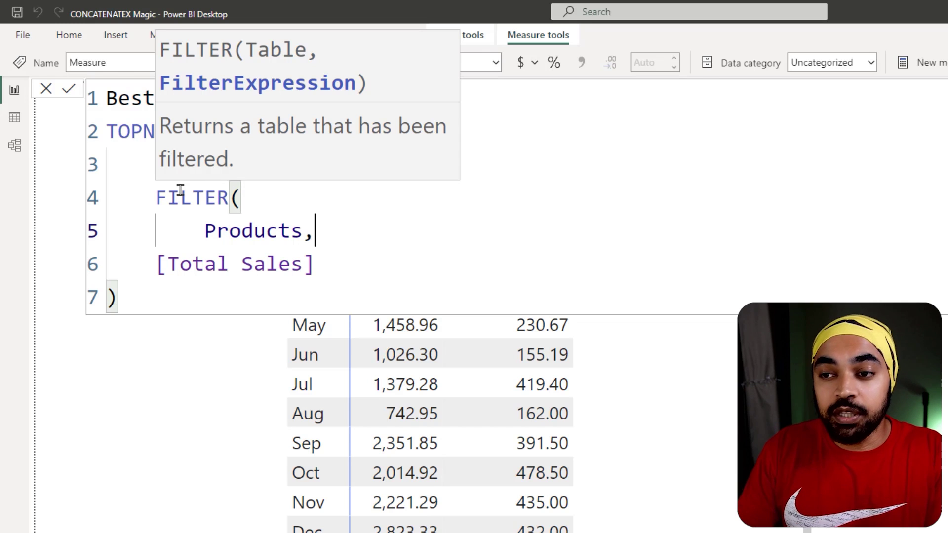
- Use [Total Sales] as the FILTER expression and close FILTER with a comma before the TOPN ordering expression
{"action": "key", "text": "shift+Return"}
{"action": "type", "text": "to"}
{"action": "key", "text": "Tab"}
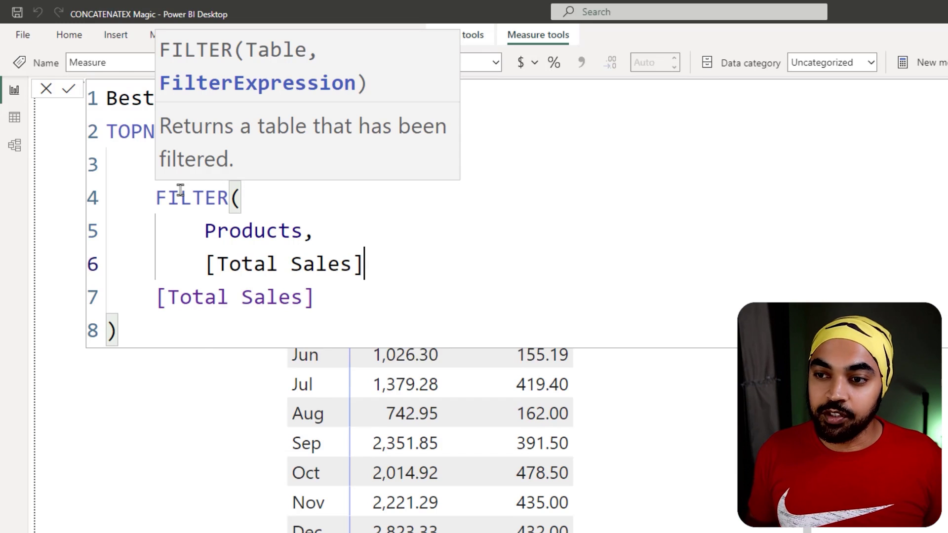
{"action": "key", "text": "shift+Return"}
{"action": "type", "text": ")"}
{"action": "left_click", "coordinate": [361, 265]}
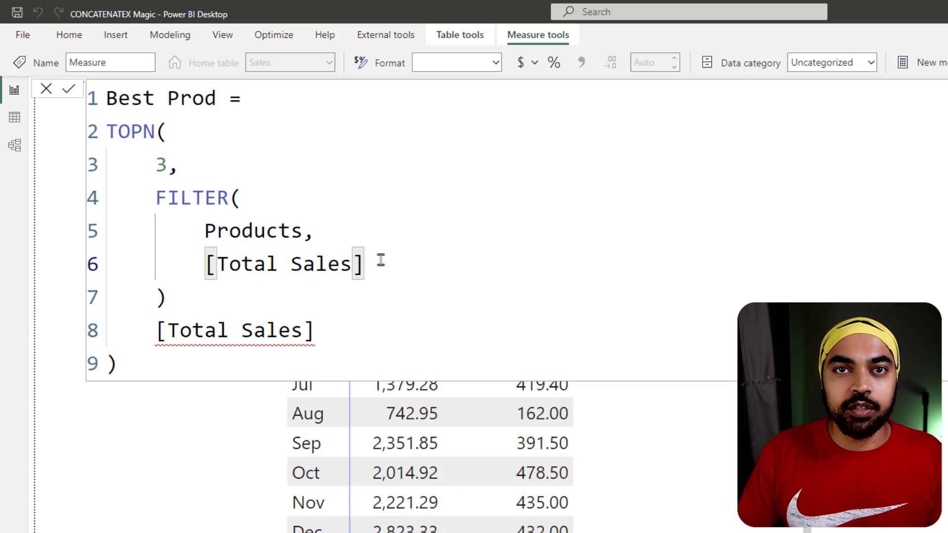
{"action": "left_click", "coordinate": [187, 299]}
{"action": "mouse_move", "coordinate": [272, 318]}
{"action": "key", "text": "Up"}
{"action": "key", "text": "Up"}
{"action": "key", "text": "Up"}
{"action": "key", "text": "Up"}
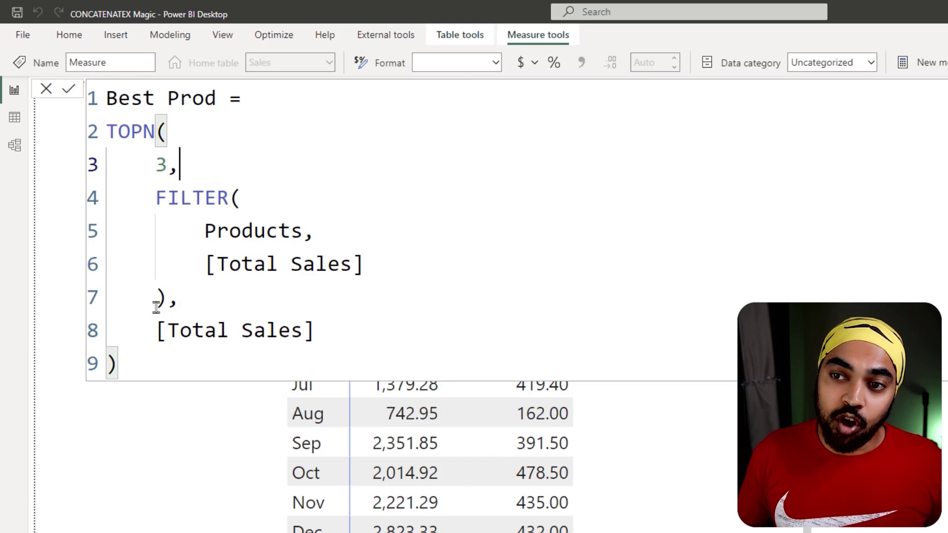
{"action": "left_click", "coordinate": [157, 165]}
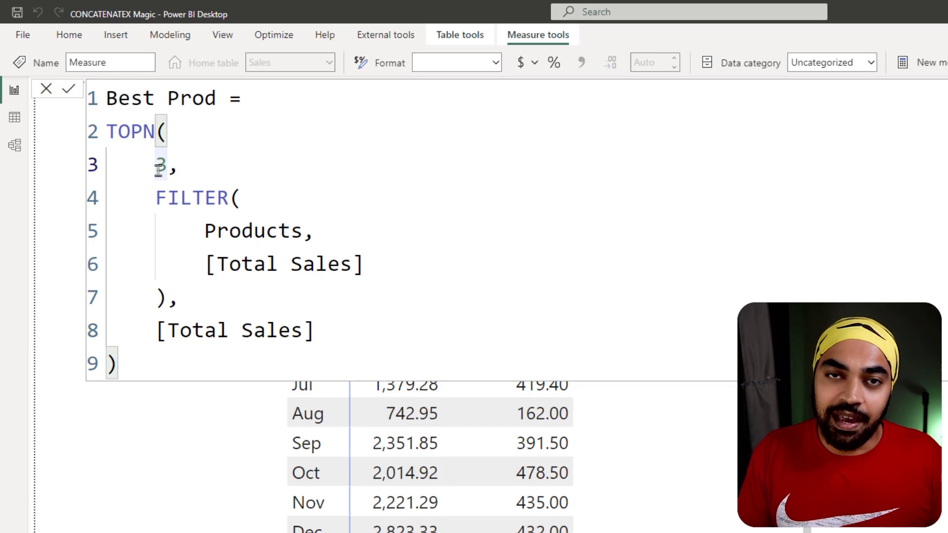
{"action": "left_click_drag", "start_coordinate": [580, 459], "coordinate": [696, 487]}
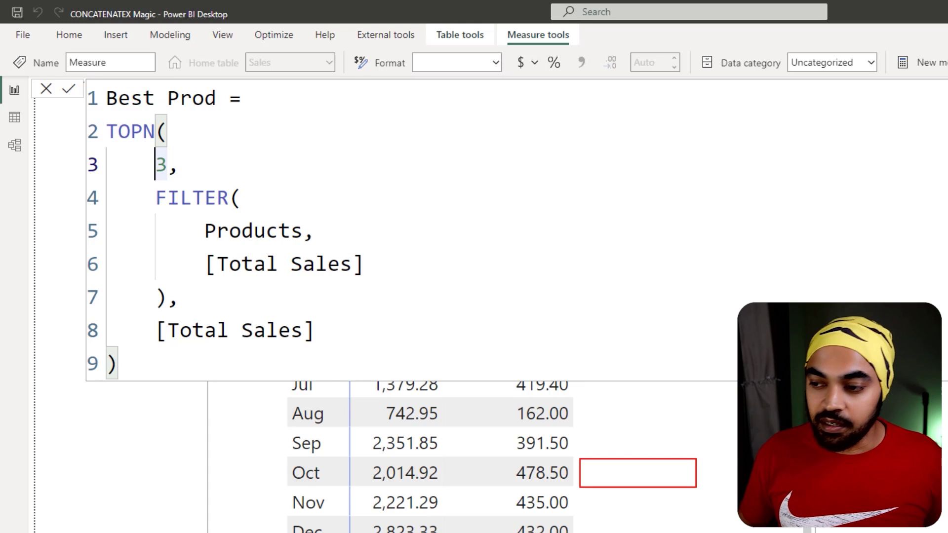
{"action": "left_click_drag", "start_coordinate": [579, 487], "coordinate": [726, 512]}
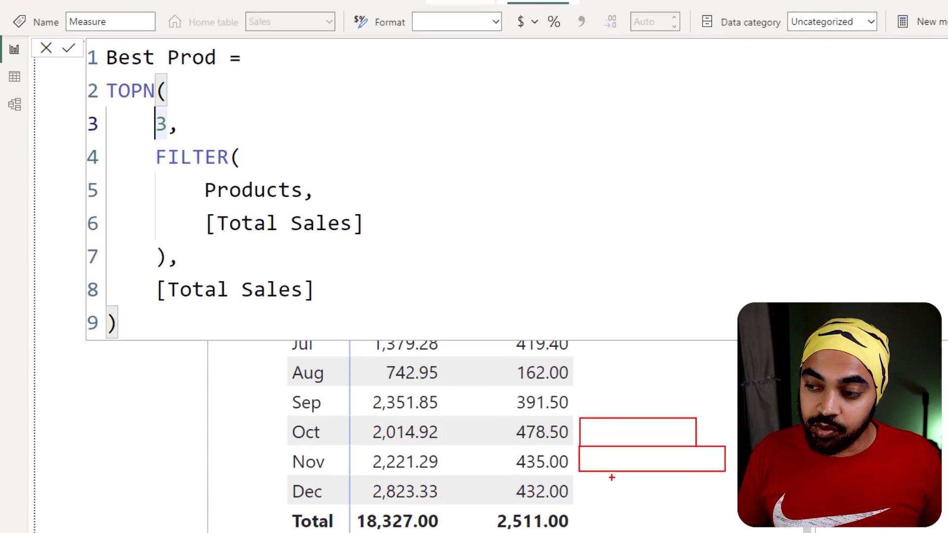
{"action": "left_click_drag", "start_coordinate": [582, 518], "coordinate": [726, 532]}
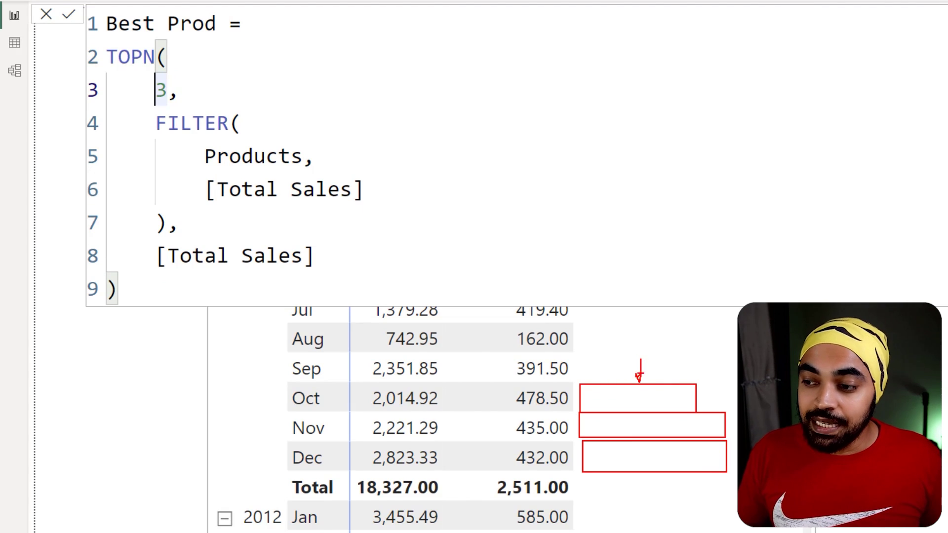
{"action": "mouse_move", "coordinate": [628, 389]}
{"action": "left_mouse_down"}
{"action": "mouse_move", "coordinate": [657, 406]}
{"action": "mouse_move", "coordinate": [660, 466]}
{"action": "left_mouse_up"}
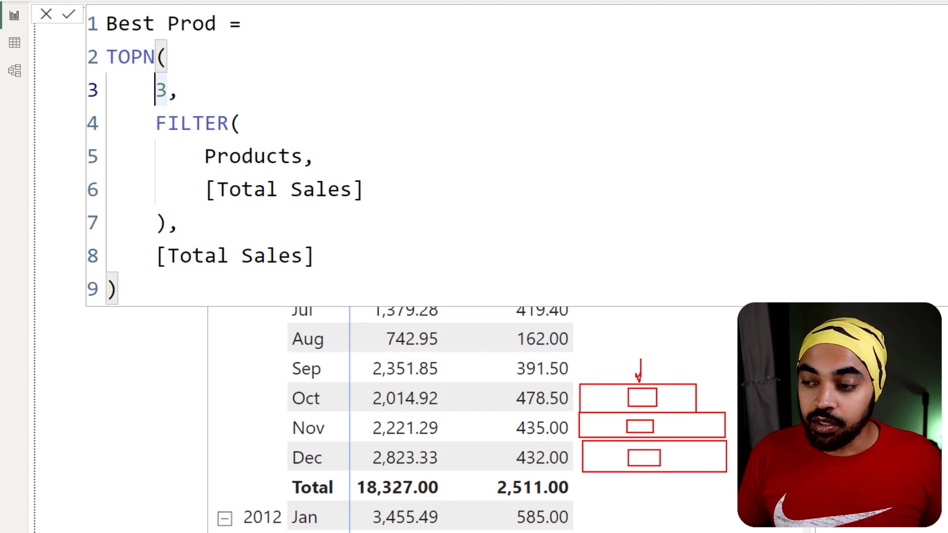
{"action": "key", "text": "Escape"}
- Insert CONCATENATEX ahead of TOPN so the TOPN table becomes its first argument on a new indented line
{"action": "left_click", "coordinate": [293, 23]}
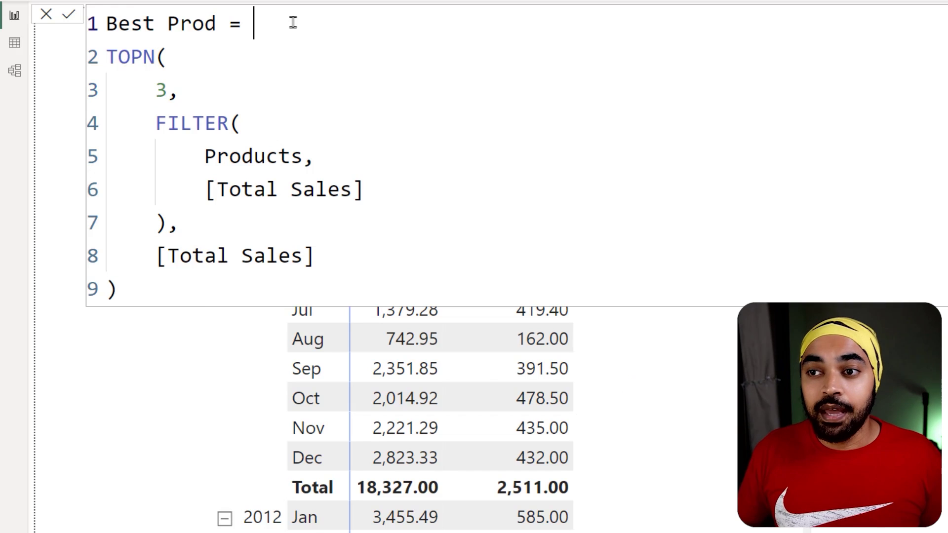
{"action": "key", "text": "Right"}
{"action": "type", "text": "conca"}
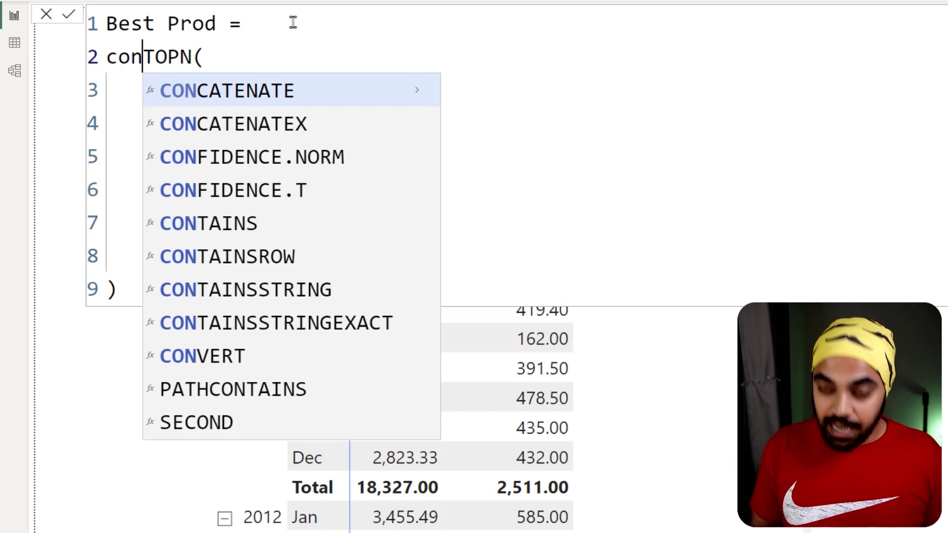
{"action": "key", "text": "Down"}
{"action": "key", "text": "Tab"}
{"action": "key", "text": "shift+Return"}
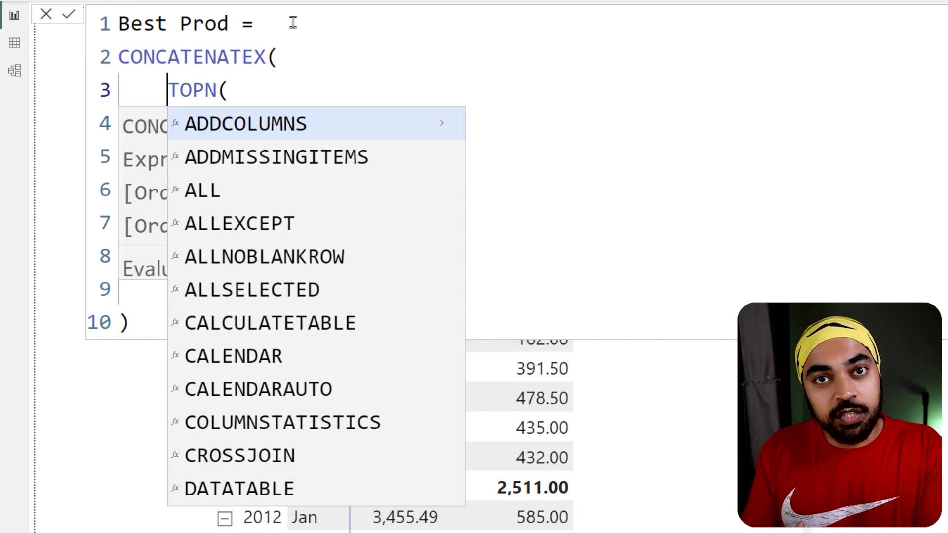
- Indent the TOPN arguments and closing parenthesis one level inside CONCATENATEX and reduce the formula text size
{"action": "key", "text": "Escape"}
{"action": "key", "text": "Down"}
{"action": "key", "text": "shift+Down"}
{"action": "key", "text": "shift+Down"}
{"action": "key", "text": "shift+Down"}
{"action": "key", "text": "shift+Down"}
{"action": "key", "text": "shift+Down"}
{"action": "key", "text": "shift+Down"}
{"action": "key", "text": "Tab"}
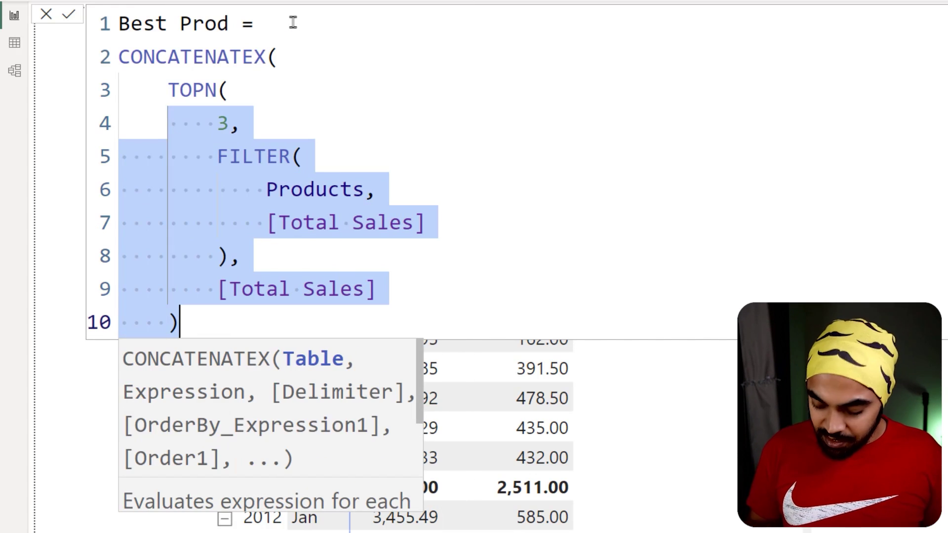
{"action": "scroll", "coordinate": [293, 21], "scroll_direction": "down", "scroll_amount": 3, "text": "ctrl"}
{"action": "key", "text": "Right"}
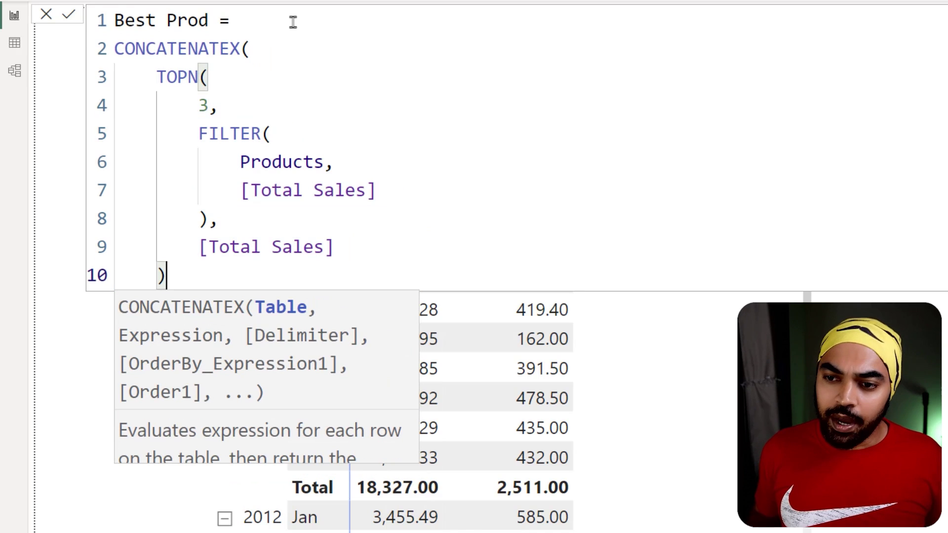
- Add Products[Product] on a new line as the CONCATENATEX expression after the TOPN table
{"action": "type", "text": ","}
{"action": "key", "text": "Return"}
{"action": "type", "text": "pro"}
{"action": "key", "text": "Up"}
{"action": "key", "text": "Down"}
{"action": "key", "text": "Down"}
{"action": "key", "text": "Down"}
{"action": "key", "text": "Down"}
{"action": "key", "text": "Down"}
{"action": "key", "text": "Down"}
{"action": "key", "text": "Down"}
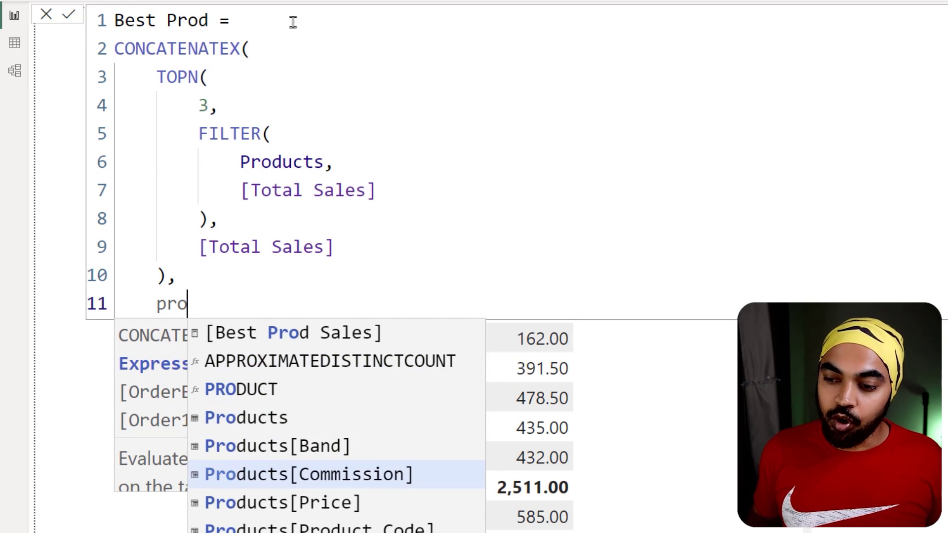
{"action": "key", "text": "Tab"}
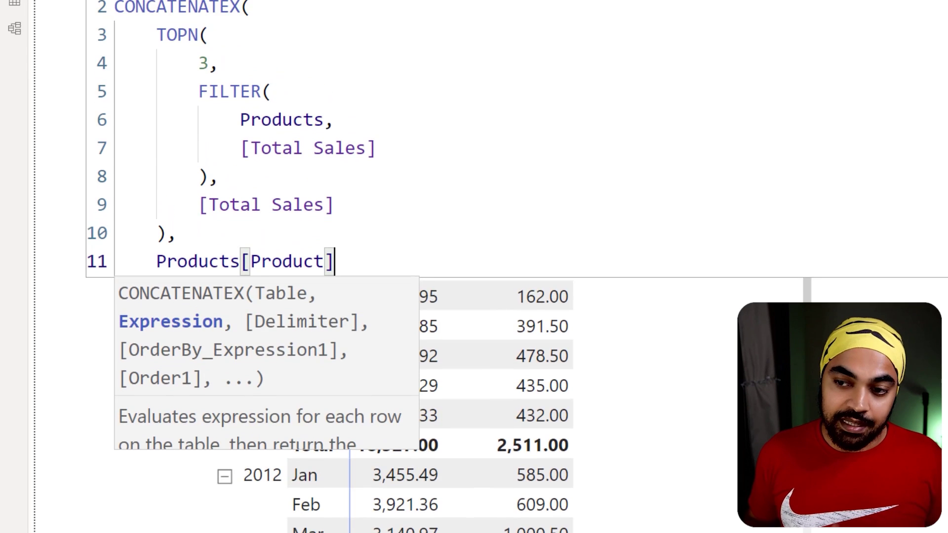
- End CONCATENATEX after Products[Product] without a delimiter, placing the closing parenthesis on its own line
{"action": "type", "text": ","}
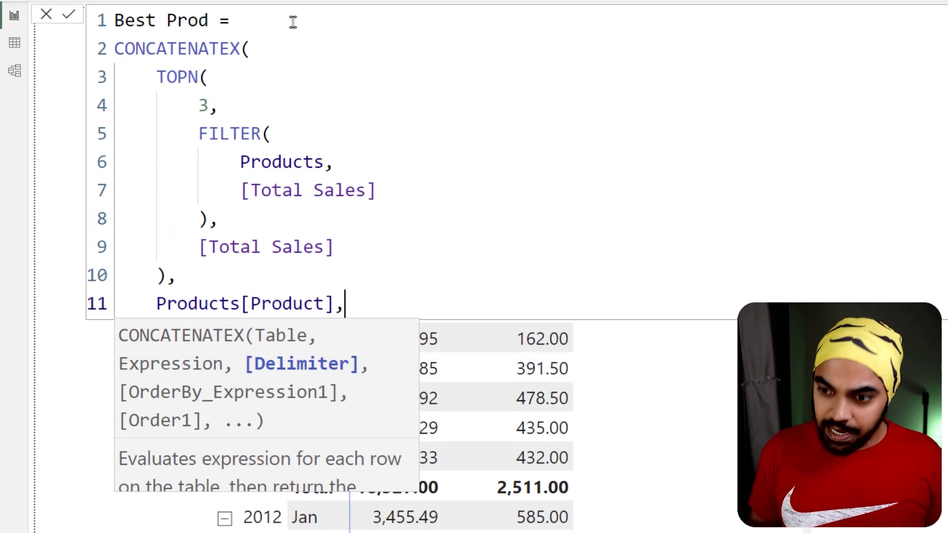
{"action": "key", "text": "Return"}
{"action": "key", "text": "BackSpace"}
{"action": "key", "text": "BackSpace"}
{"action": "key", "text": "Return"}
{"action": "type", "text": ")"}
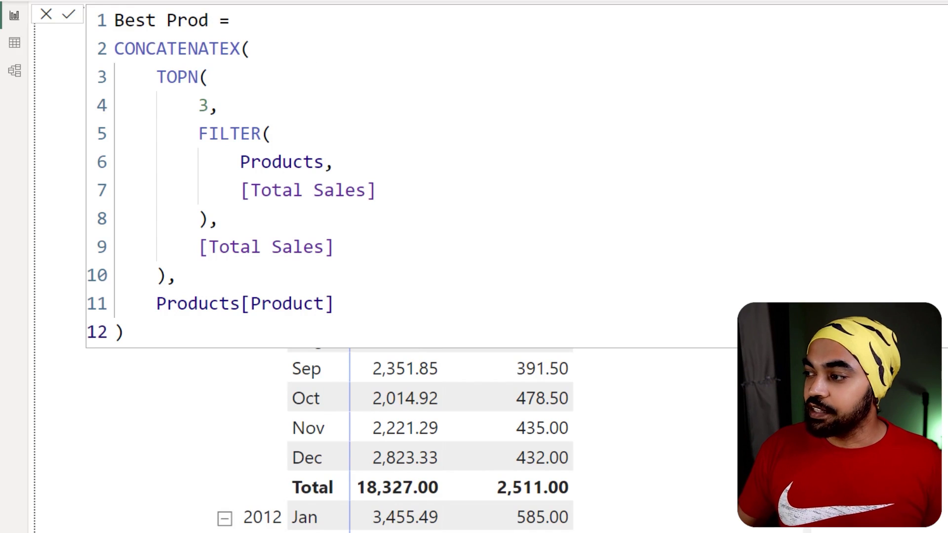
- Add the Best Prod measure to the matrix beside Best Prod Sales and widen the matrix on both sides
{"action": "left_click_drag", "start_coordinate": [943, 262], "coordinate": [624, 245]}
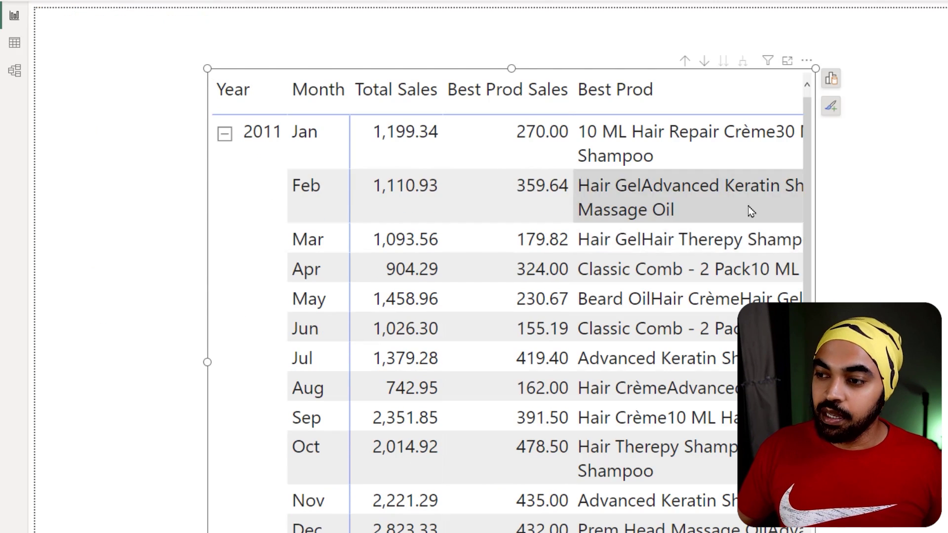
{"action": "left_click_drag", "start_coordinate": [816, 362], "coordinate": [947, 362]}
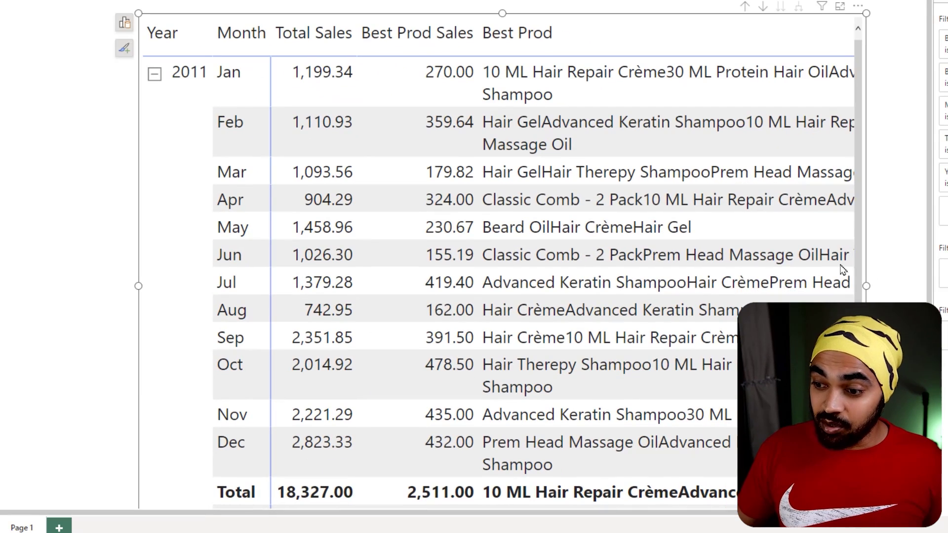
{"action": "left_click_drag", "start_coordinate": [139, 283], "coordinate": [15, 286]}
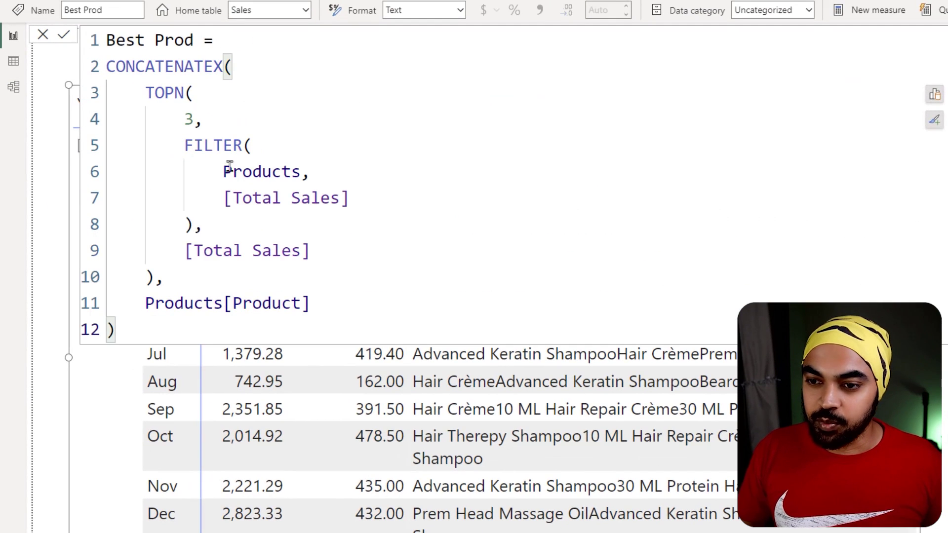
- Examine the CONCATENATEX argument list in the Best Prod formula, focusing on the table, expression and delimiter arguments
{"action": "left_click", "coordinate": [239, 64]}
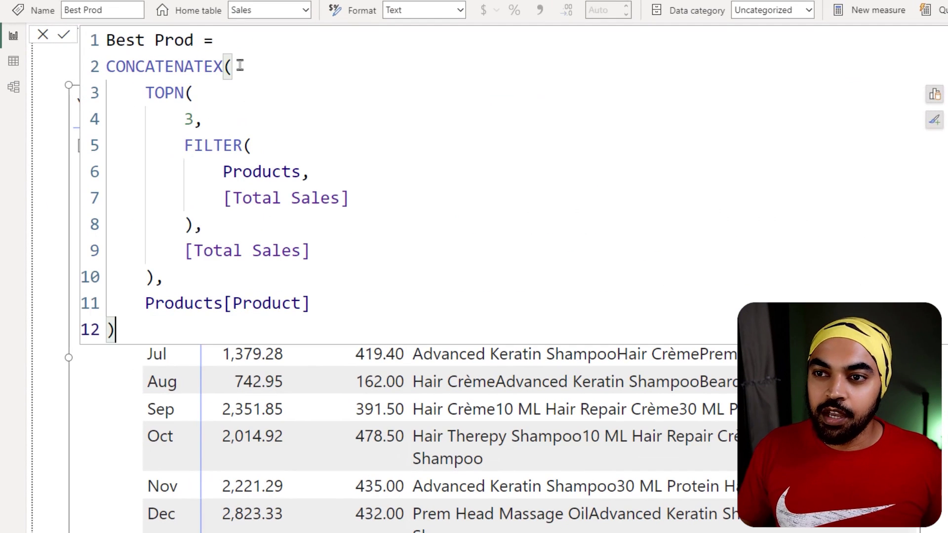
{"action": "key", "text": "BackSpace"}
{"action": "type", "text": "("}
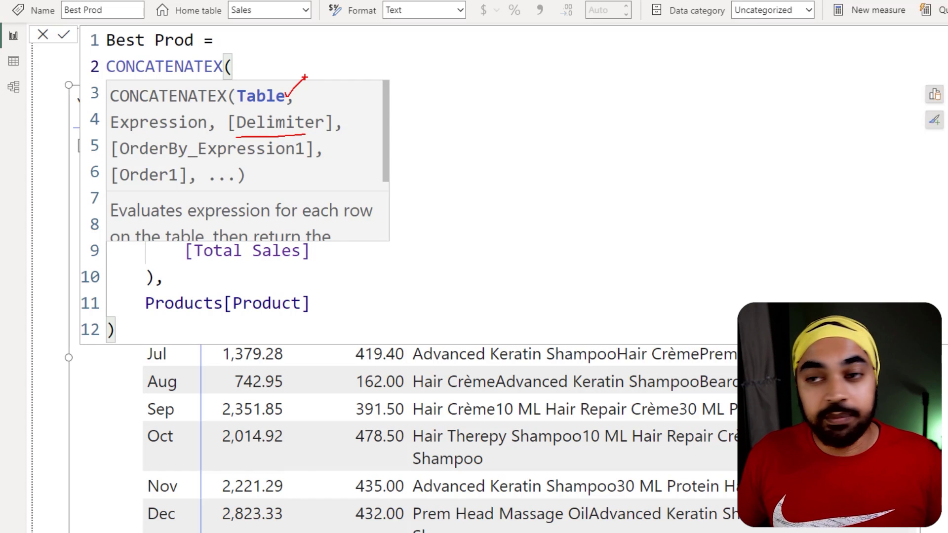
{"action": "mouse_move", "coordinate": [262, 288]}
{"action": "left_mouse_down"}
{"action": "mouse_move", "coordinate": [180, 283]}
{"action": "mouse_move", "coordinate": [145, 304]}
{"action": "mouse_move", "coordinate": [173, 317]}
{"action": "mouse_move", "coordinate": [276, 312]}
{"action": "mouse_move", "coordinate": [295, 292]}
{"action": "mouse_move", "coordinate": [256, 287]}
{"action": "left_mouse_up"}
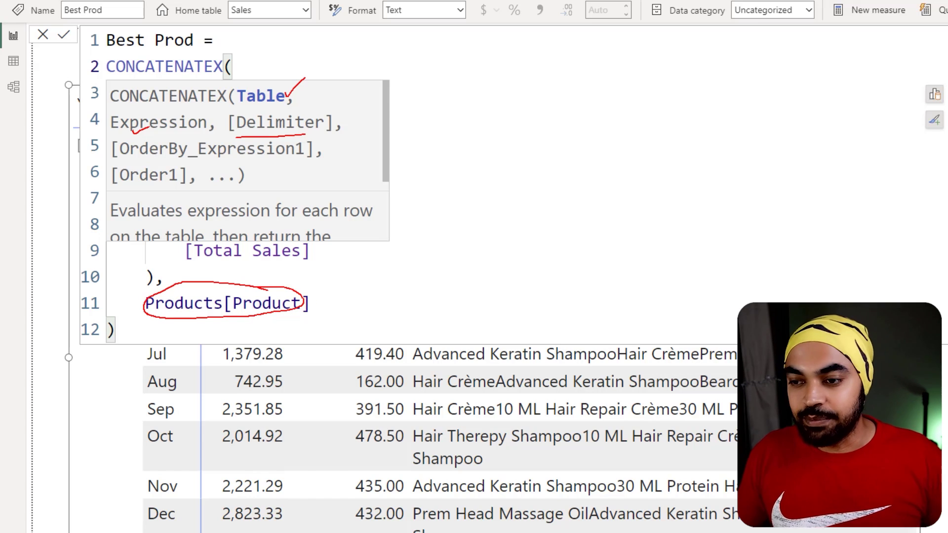
{"action": "key", "text": "Escape"}
- Add UNICHAR(10) on a new line as the CONCATENATEX delimiter after Products[Product]
{"action": "left_click", "coordinate": [328, 303]}
{"action": "type", "text": ","}
{"action": "key", "text": "Return"}
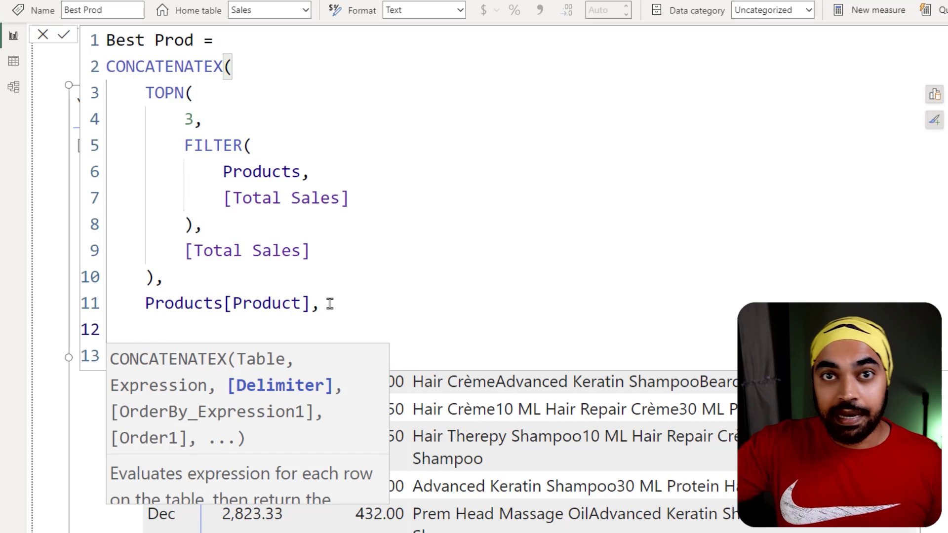
{"action": "type", "text": "uni"}
{"action": "key", "text": "Tab"}
{"action": "type", "text": "(10)"}
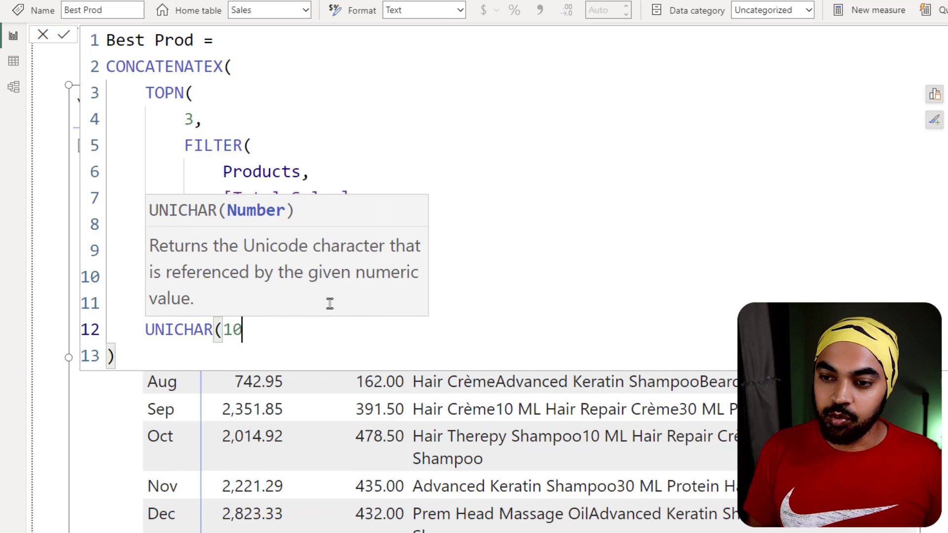
{"action": "key", "text": "Down"}
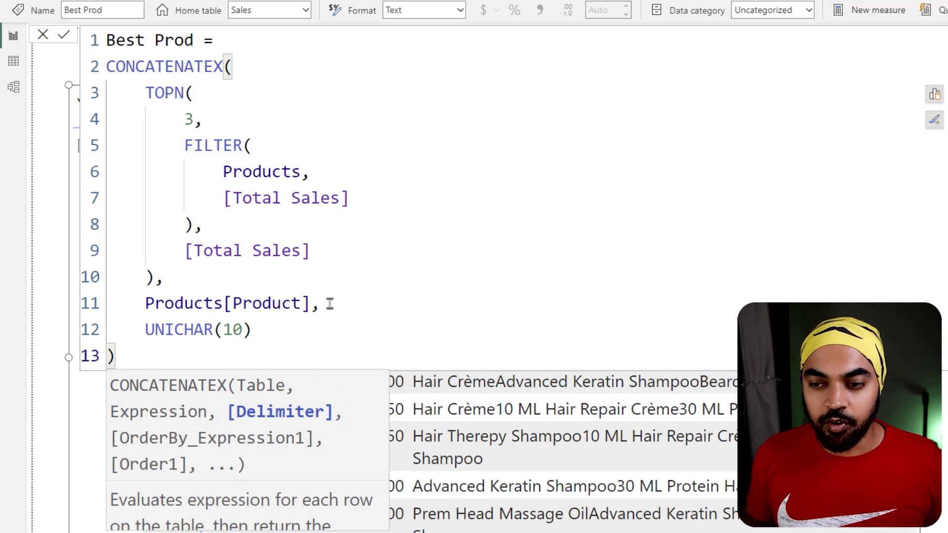
- Commit the Best Prod formula with the line-break delimiter and widen the matrix's Best Prod column
{"action": "key", "text": "Return"}
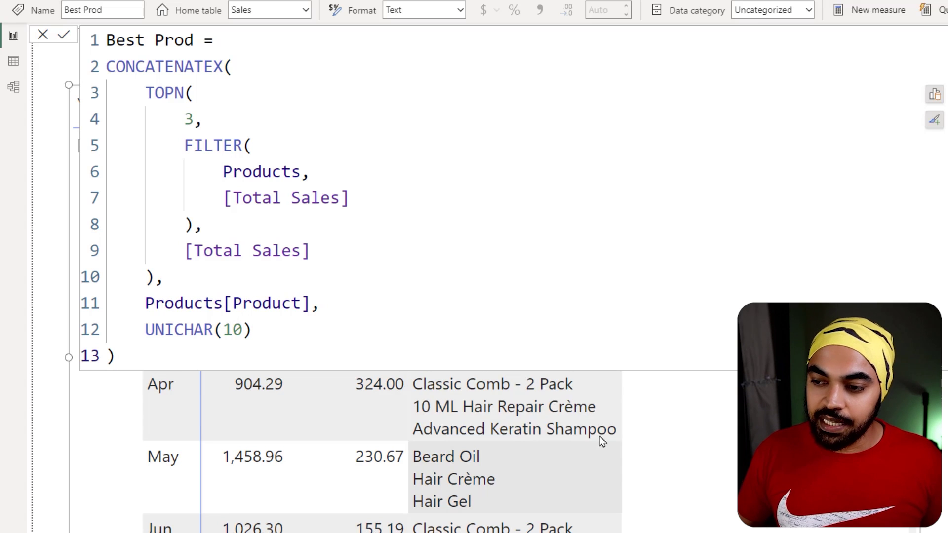
{"action": "left_click_drag", "start_coordinate": [581, 383], "coordinate": [604, 369]}
{"action": "mouse_move", "coordinate": [602, 404]}
{"action": "left_mouse_down"}
{"action": "mouse_move", "coordinate": [615, 395]}
{"action": "mouse_move", "coordinate": [648, 414]}
{"action": "left_mouse_up"}
{"action": "key", "text": "Escape"}
{"action": "left_click", "coordinate": [484, 247]}
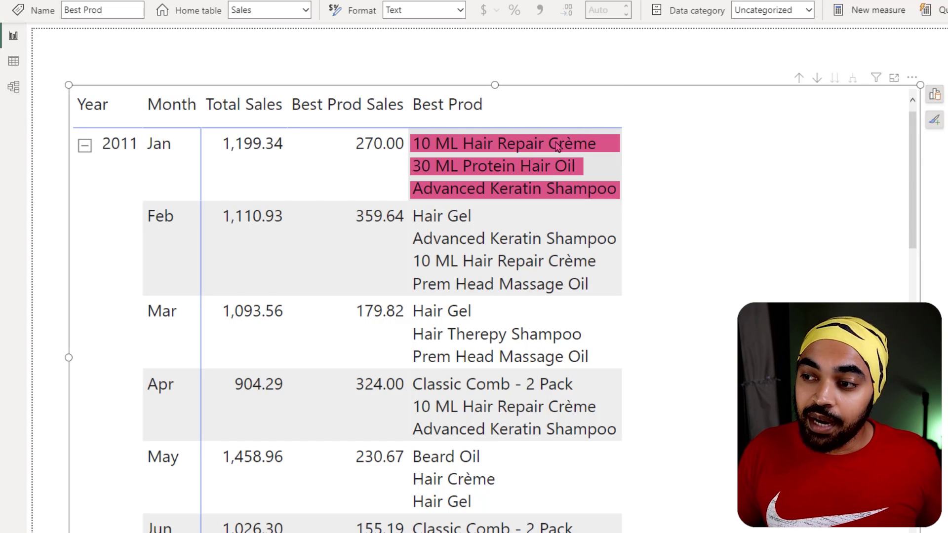
{"action": "left_click_drag", "start_coordinate": [624, 116], "coordinate": [703, 100]}
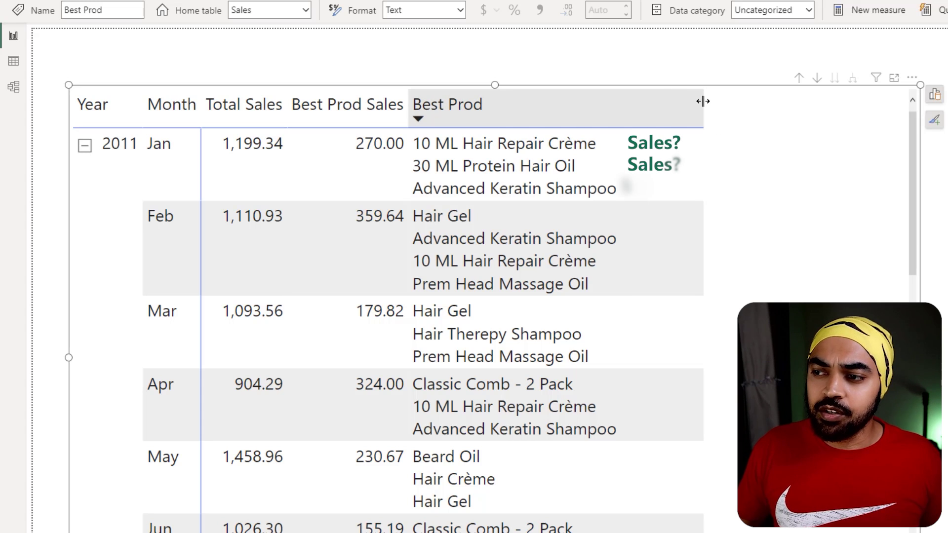
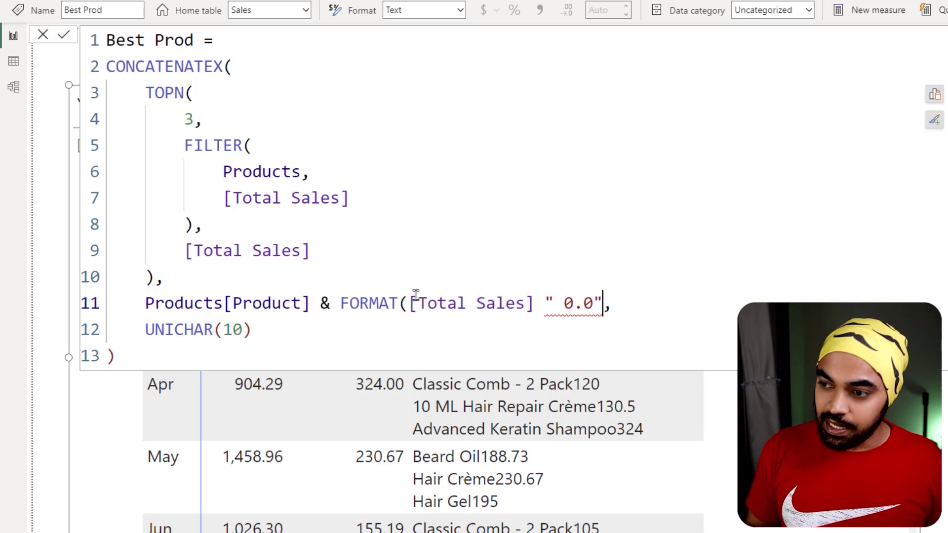
- Complete the FORMAT call with a comma after [Total Sales] and the format string " $0.0", and commit the measure
{"action": "key", "text": "Left"}
{"action": "key", "text": "Left"}
{"action": "key", "text": "Left"}
{"action": "key", "text": "Left"}
{"action": "key", "text": "Left"}
{"action": "key", "text": "Left"}
{"action": "key", "text": "Left"}
{"action": "key", "text": "Left"}
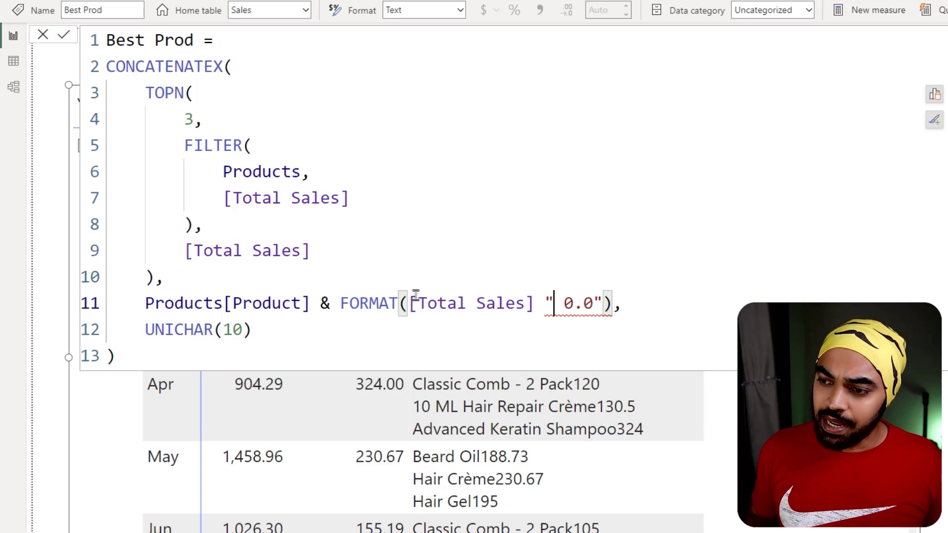
{"action": "type", "text": ","}
{"action": "key", "text": "Right"}
{"action": "key", "text": "Right"}
{"action": "key", "text": "Right"}
{"action": "type", "text": "$"}
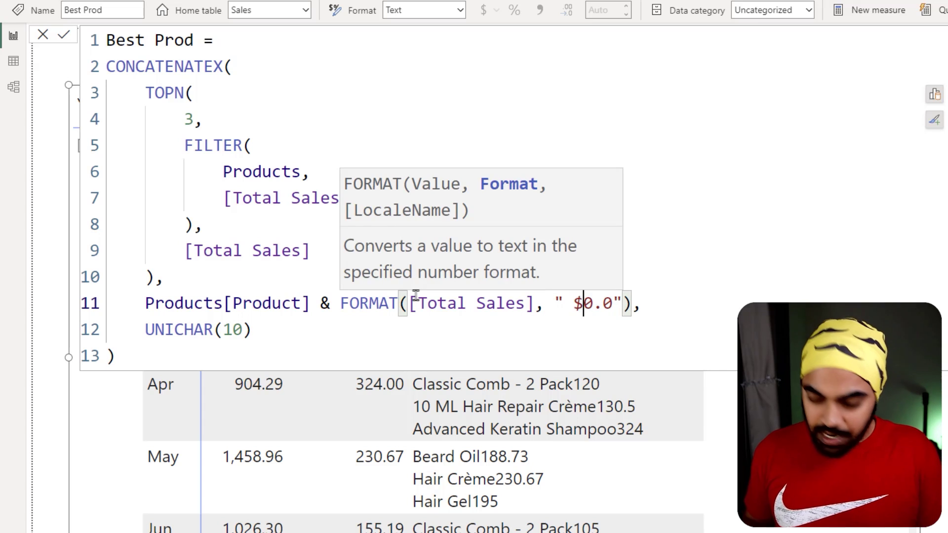
{"action": "key", "text": "Return"}
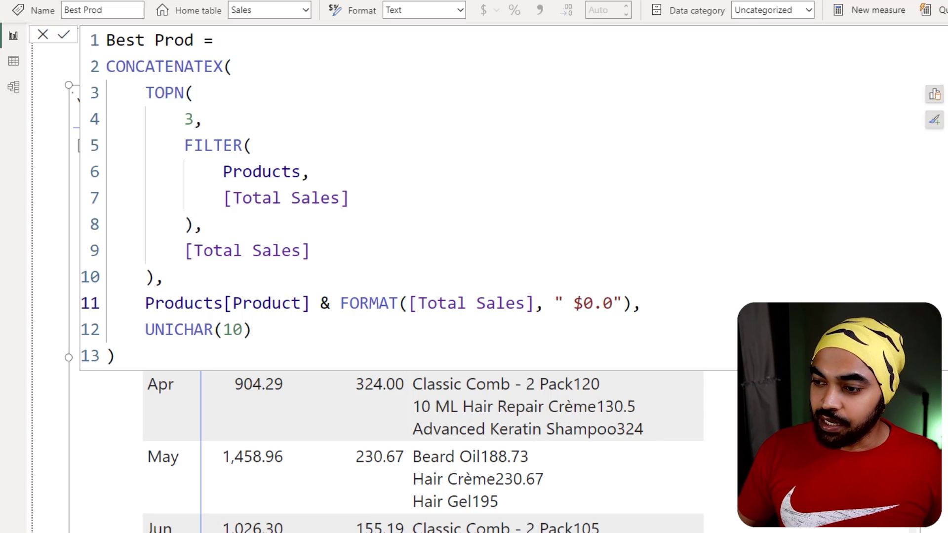
- Insert a pipe separator before the dollar sign, making the format string " | $0.0", and commit the measure
{"action": "left_click", "coordinate": [564, 303]}
{"action": "type", "text": "|"}
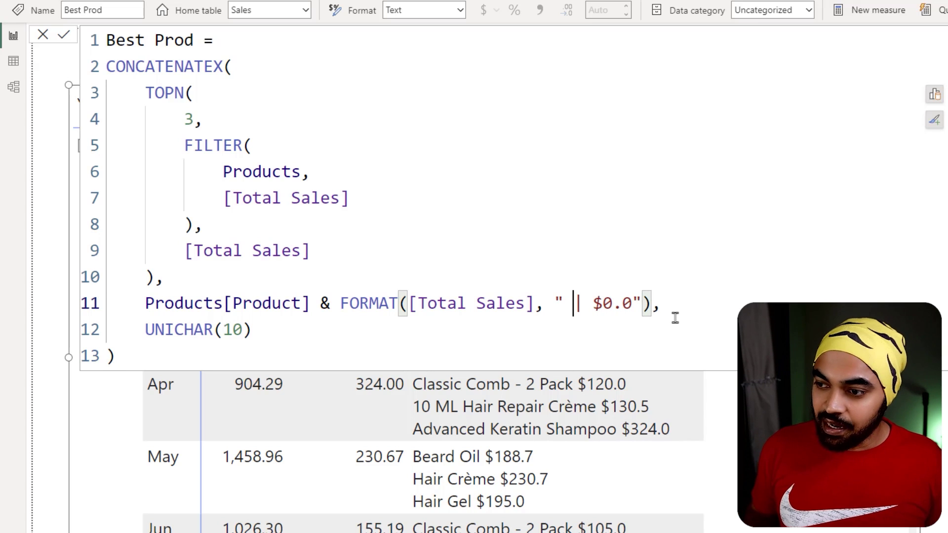
{"action": "key", "text": "Return"}
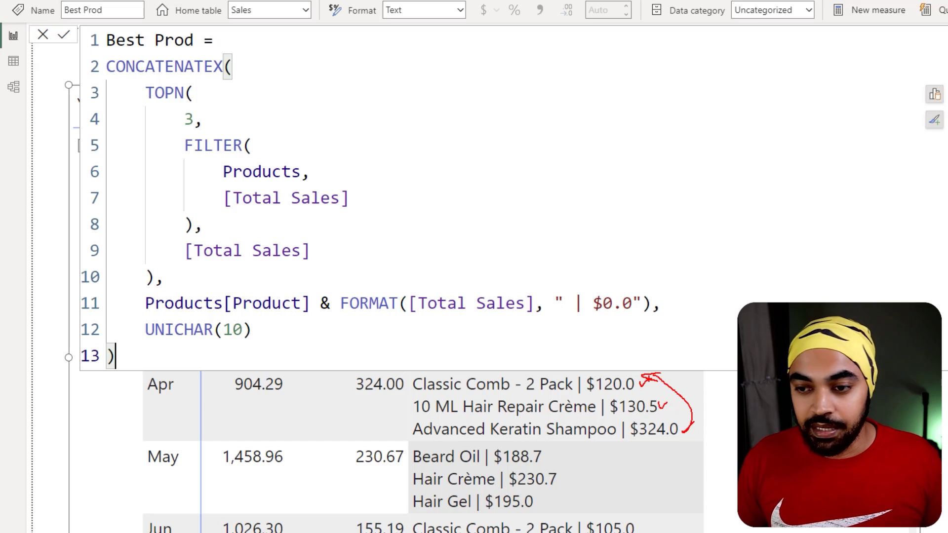
- Add [Total Sales] on a new line after UNICHAR(10) as the CONCATENATEX order-by expression
{"action": "left_click", "coordinate": [291, 328]}
{"action": "type", "text": ","}
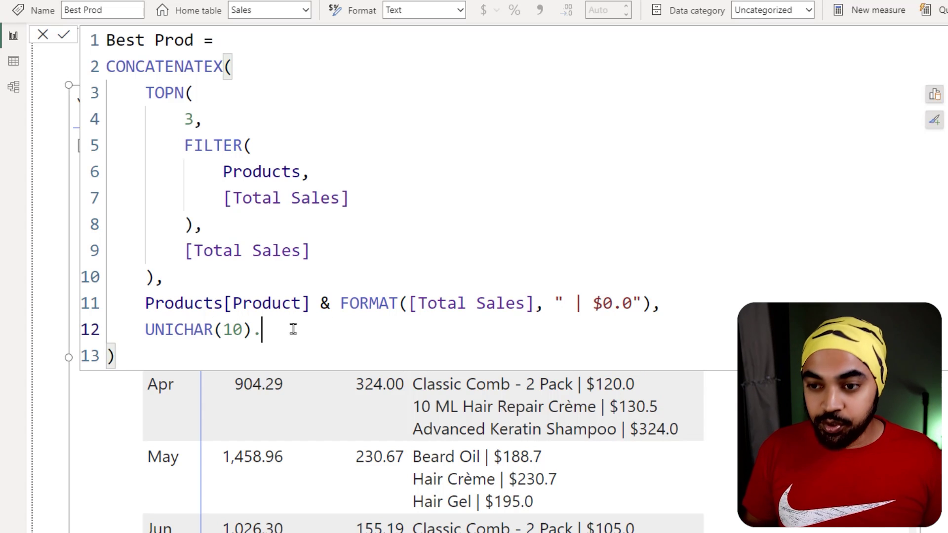
{"action": "key", "text": "Return"}
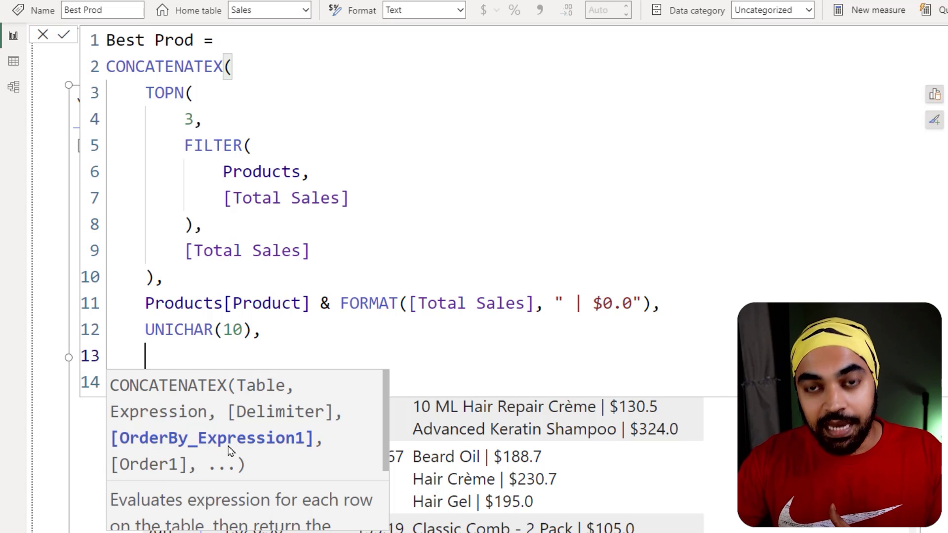
{"action": "type", "text": "["}
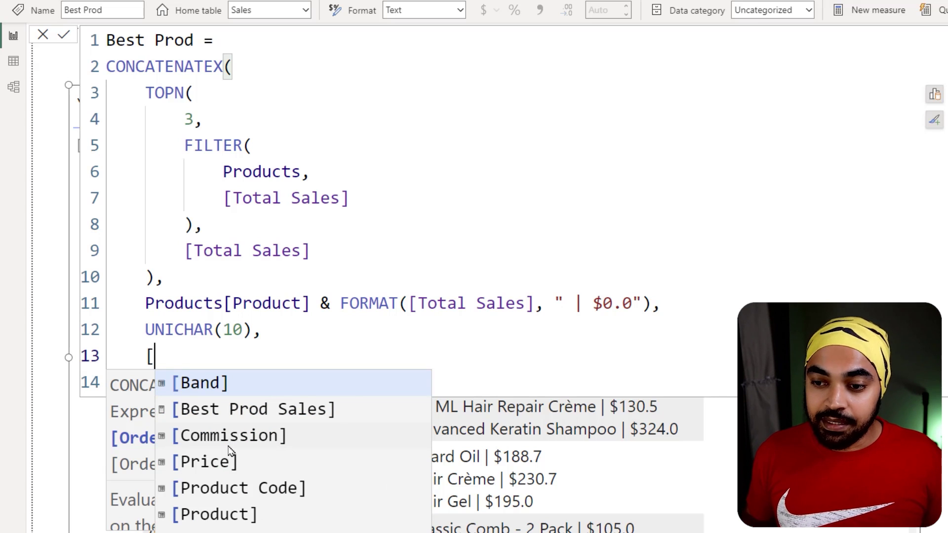
{"action": "type", "text": "Tot"}
{"action": "key", "text": "Tab"}
{"action": "type", "text": ","}
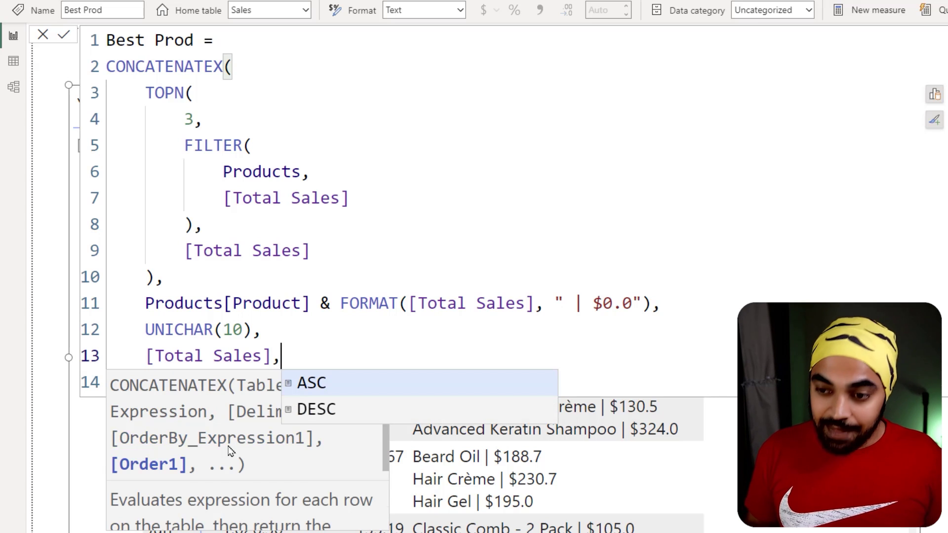
- Set the CONCATENATEX sort order to DESC on its own line and commit the Best Prod measure
{"action": "key", "text": "shift+Return"}
{"action": "key", "text": "Down"}
{"action": "key", "text": "Tab"}
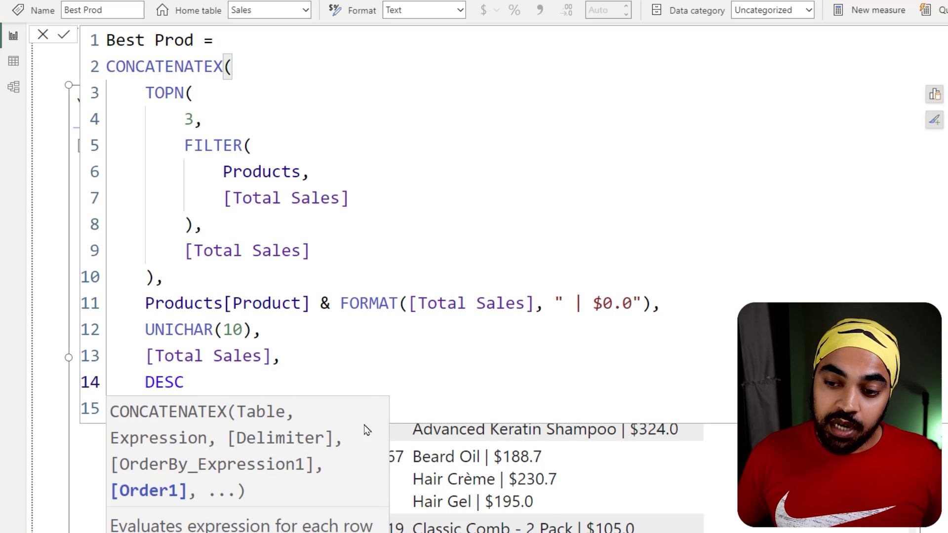
{"action": "type", "text": ")"}
{"action": "key", "text": "Return"}
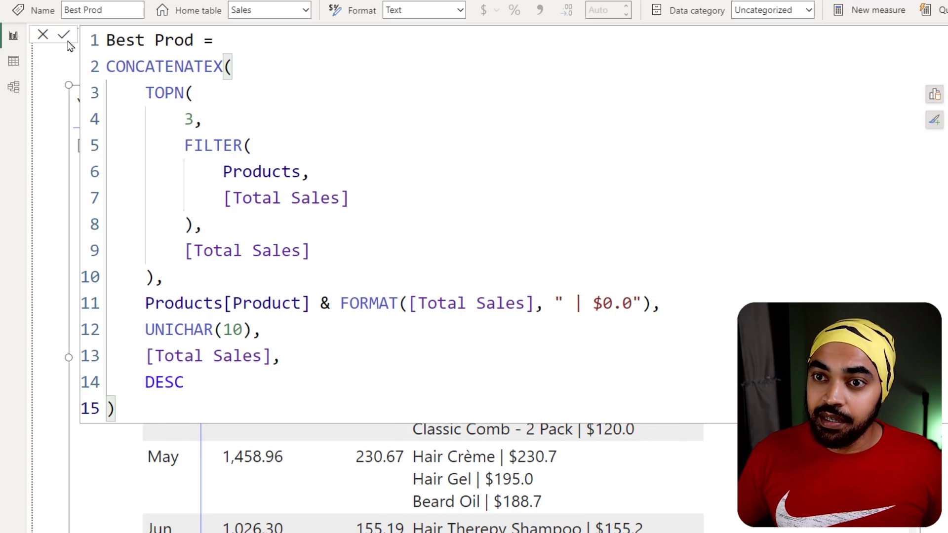
- Examine the April row's product order and compare its top product's sales with the month's Total Sales
{"action": "scroll", "coordinate": [403, 167], "scroll_direction": "down", "scroll_amount": 2}
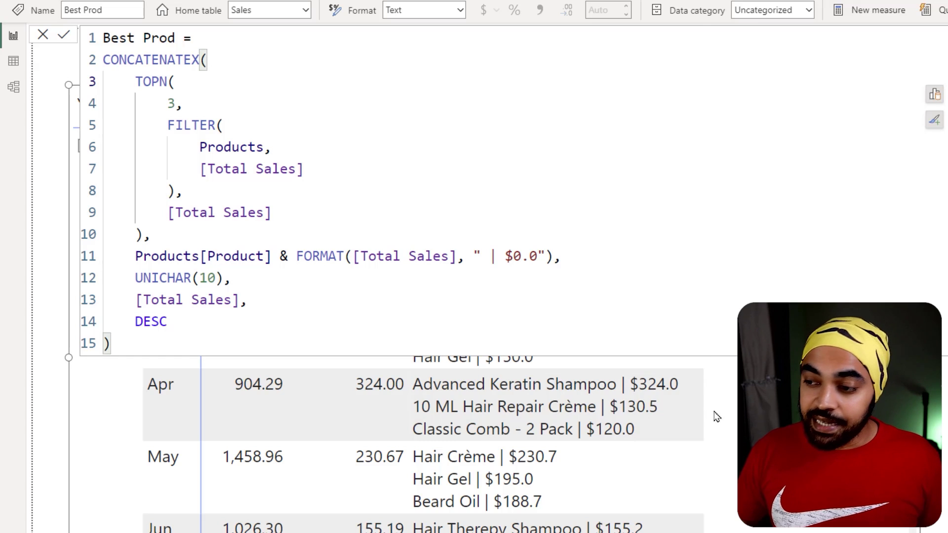
{"action": "left_click_drag", "start_coordinate": [688, 389], "coordinate": [705, 374]}
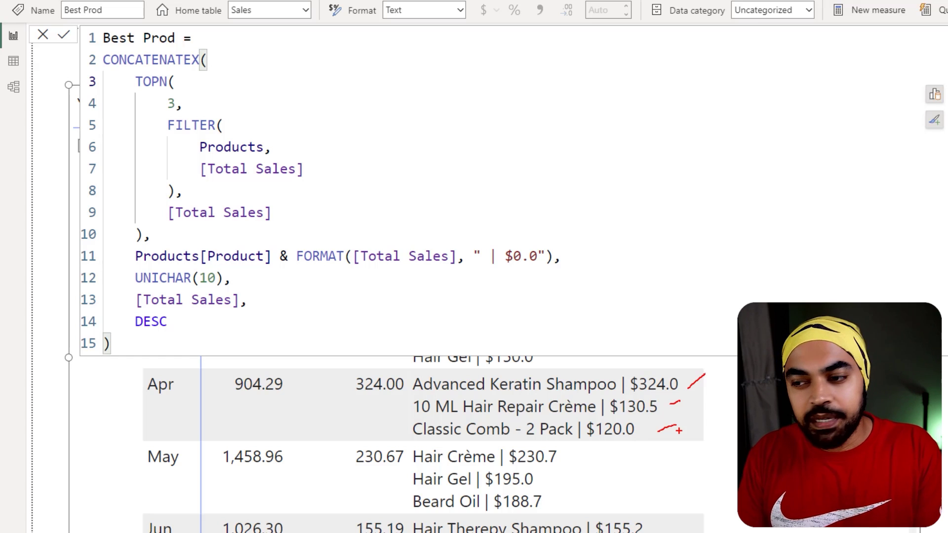
{"action": "key", "text": "Escape"}
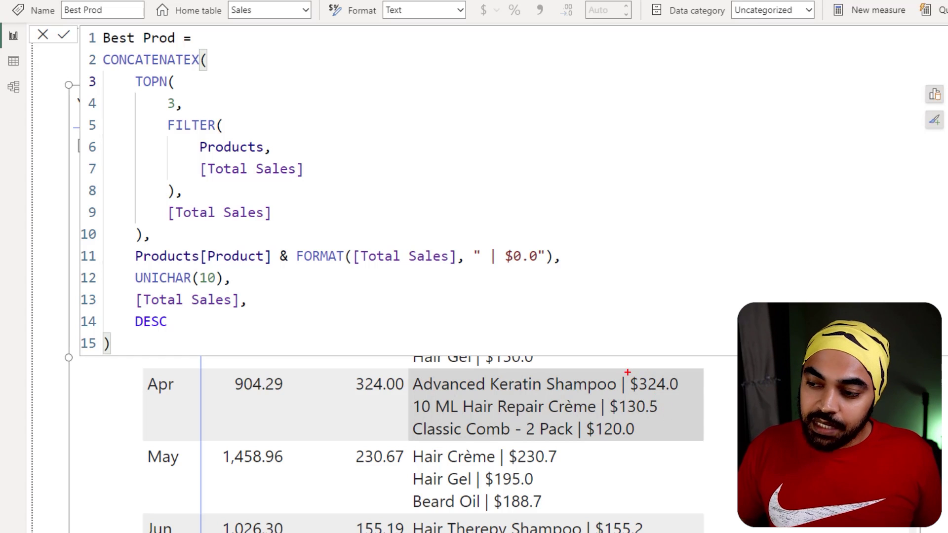
{"action": "mouse_move", "coordinate": [628, 372]}
{"action": "left_mouse_down"}
{"action": "mouse_move", "coordinate": [685, 392]}
{"action": "mouse_move", "coordinate": [648, 361]}
{"action": "mouse_move", "coordinate": [566, 348]}
{"action": "mouse_move", "coordinate": [429, 350]}
{"action": "mouse_move", "coordinate": [288, 373]}
{"action": "left_mouse_up"}
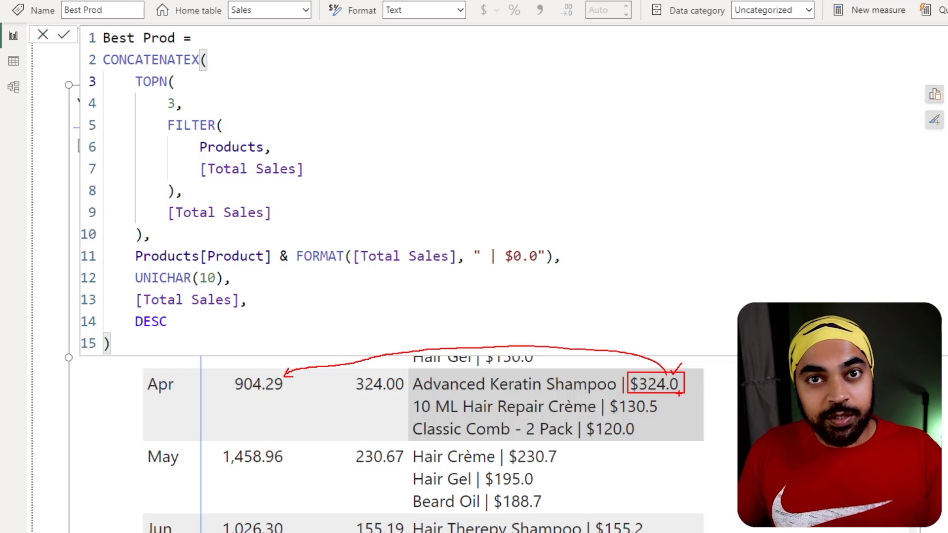
{"action": "left_click_drag", "start_coordinate": [231, 398], "coordinate": [275, 395]}
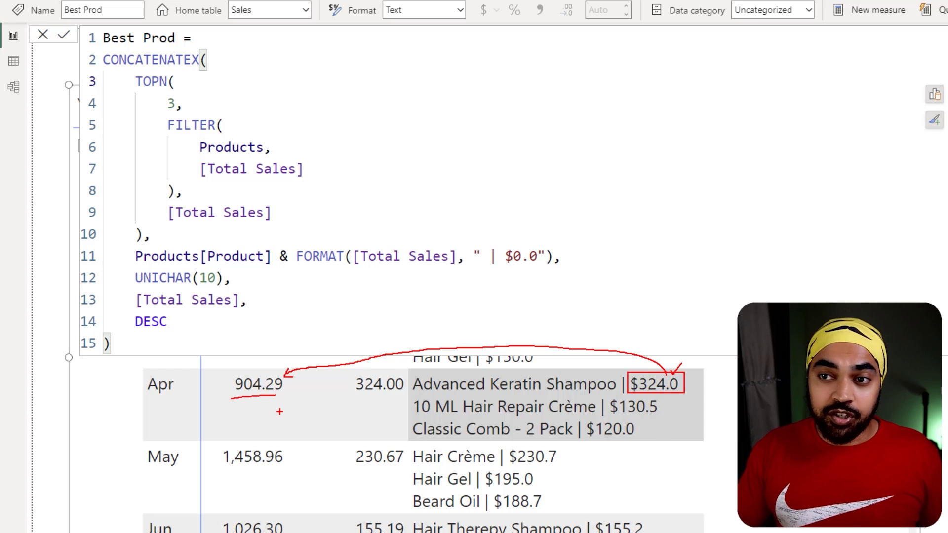
{"action": "key", "text": "Escape"}
- Declare a variable named TotalSales equal to [Total Sales] on a new line above CONCATENATEX
{"action": "left_click", "coordinate": [229, 36]}
{"action": "key", "text": "Return"}
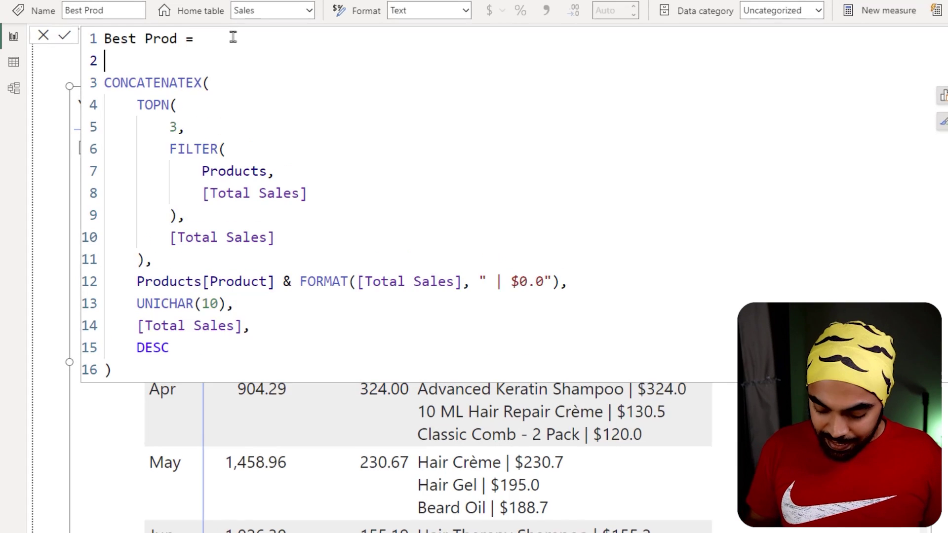
{"action": "type", "text": "VAR "}
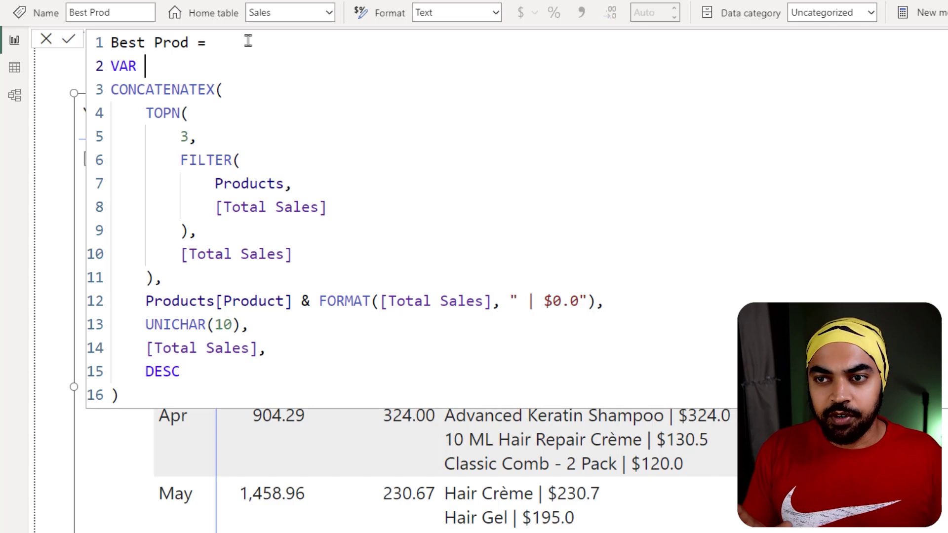
{"action": "type", "text": "Total"}
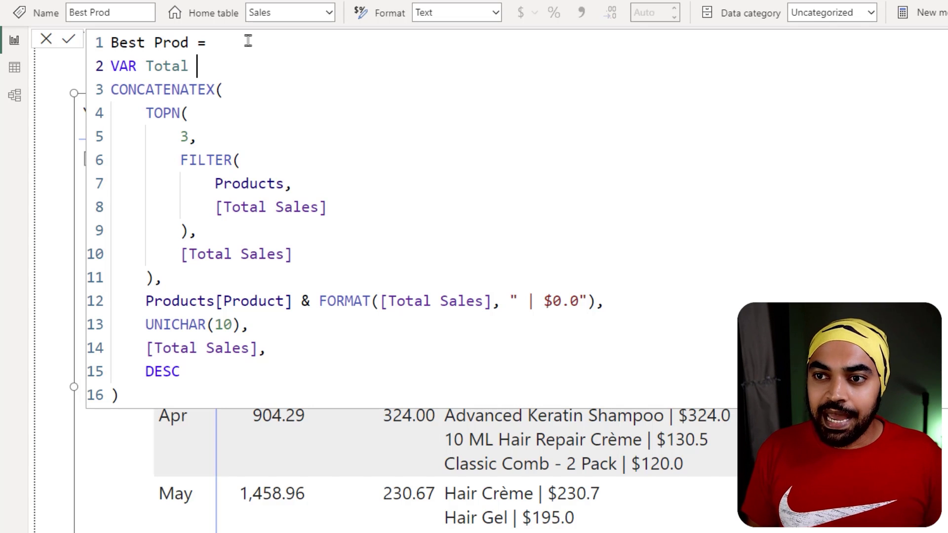
{"action": "type", "text": "Sales = "}
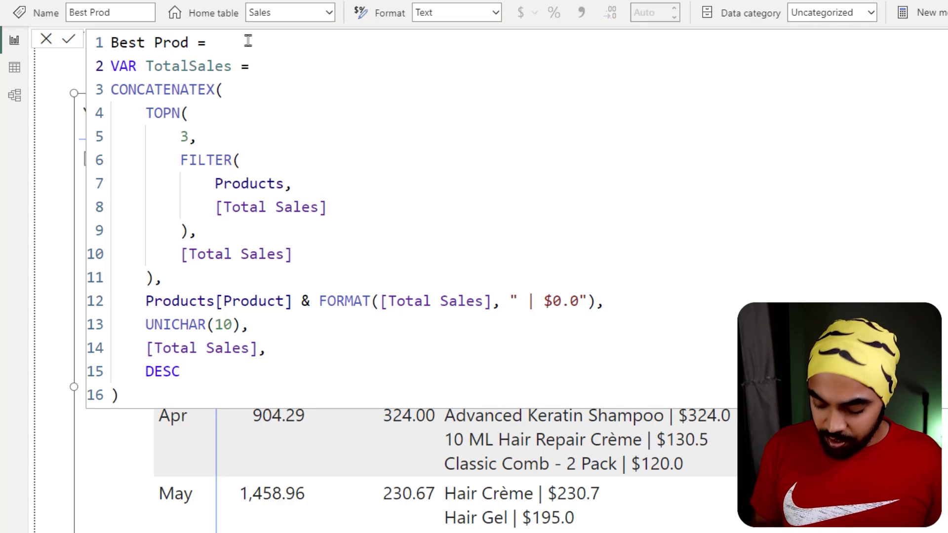
{"action": "type", "text": "[to"}
{"action": "key", "text": "Tab"}
{"action": "key", "text": "Return"}
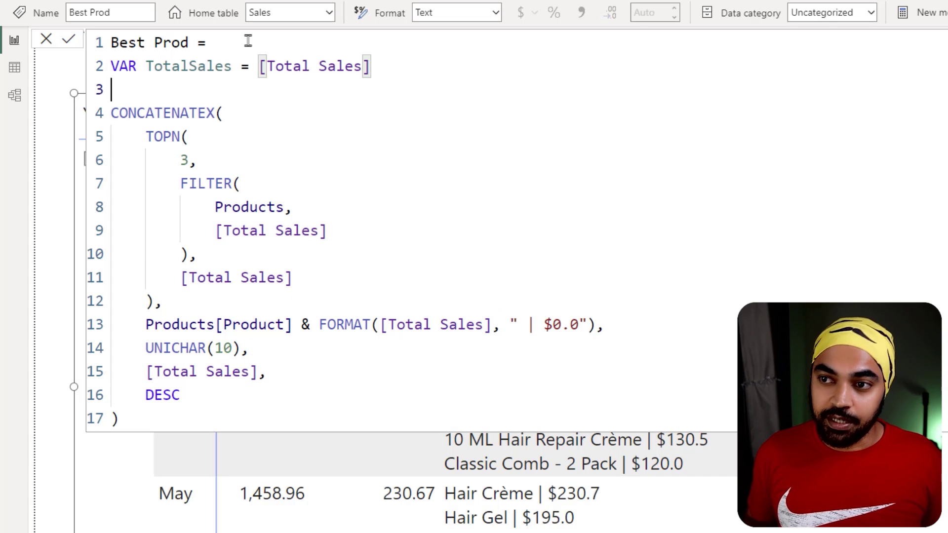
- Add RETURN on the line between the TotalSales variable and CONCATENATEX
{"action": "type", "text": "REUTR"}
{"action": "key", "text": "BackSpace"}
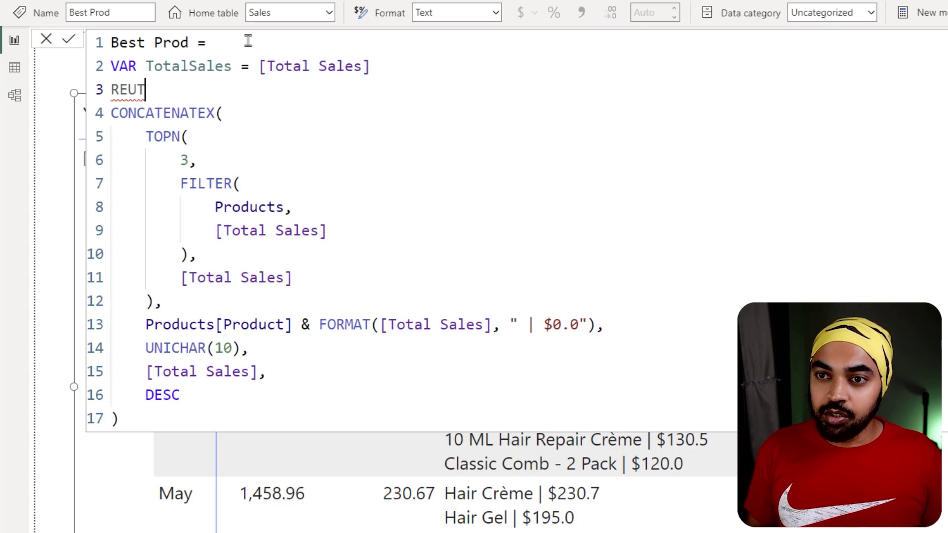
{"action": "key", "text": "BackSpace"}
{"action": "key", "text": "BackSpace"}
{"action": "type", "text": "TURN"}
- Append & DIVIDE( after the FORMAT expression in the Products[Product] line, with [Total Sales] as the numerator
{"action": "key", "text": "Down"}
{"action": "key", "text": "Down"}
{"action": "key", "text": "Down"}
{"action": "key", "text": "Down"}
{"action": "key", "text": "Down"}
{"action": "key", "text": "Down"}
{"action": "key", "text": "Down"}
{"action": "key", "text": "Down"}
{"action": "key", "text": "Down"}
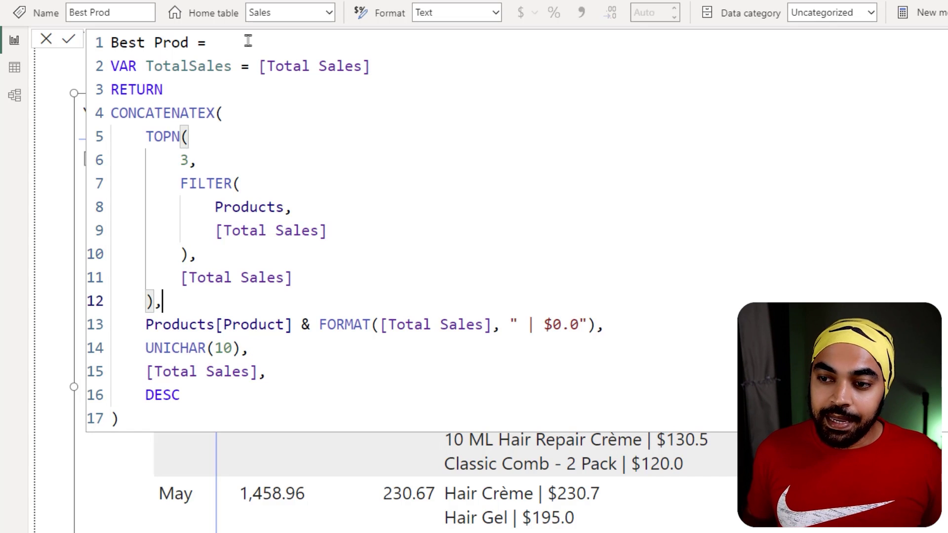
{"action": "key", "text": "Down"}
{"action": "key", "text": "ctrl+Right"}
{"action": "key", "text": "ctrl+Right"}
{"action": "key", "text": "ctrl+Right"}
{"action": "key", "text": "ctrl+Right"}
{"action": "key", "text": "ctrl+Right"}
{"action": "key", "text": "ctrl+Right"}
{"action": "key", "text": "ctrl+Right"}
{"action": "key", "text": "ctrl+Right"}
{"action": "key", "text": "ctrl+Right"}
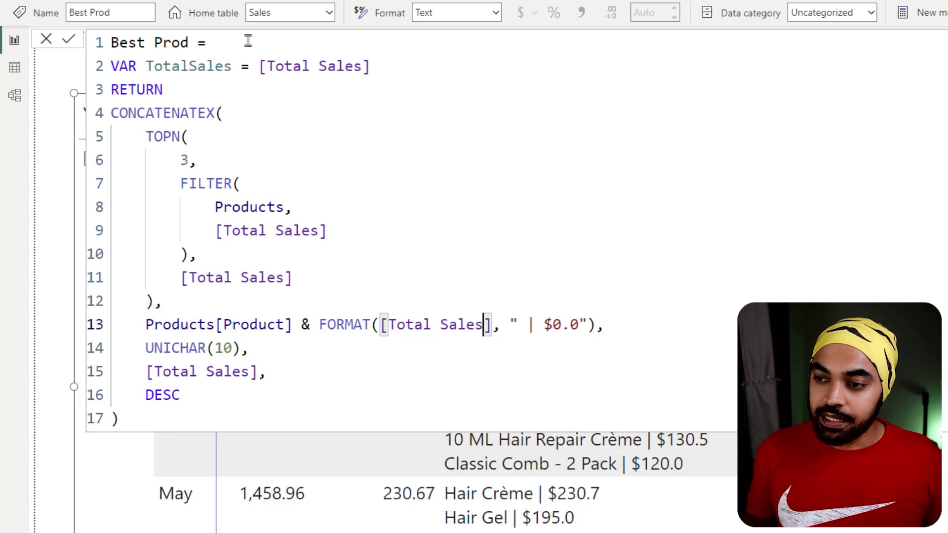
{"action": "key", "text": "ctrl+Right"}
{"action": "key", "text": "ctrl+Right"}
{"action": "key", "text": "ctrl+Right"}
{"action": "key", "text": "ctrl+Right"}
{"action": "key", "text": "ctrl+Right"}
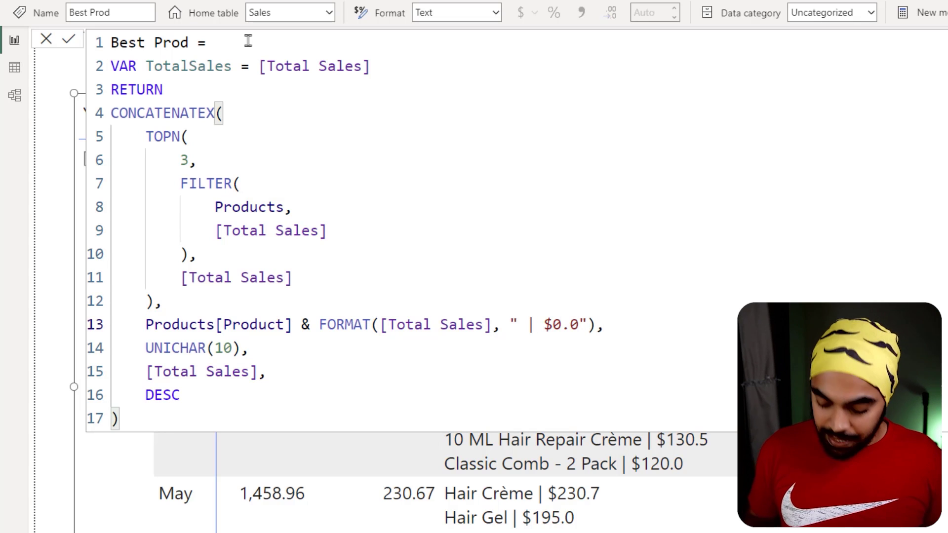
{"action": "key", "text": "Left"}
{"action": "type", "text": "& f"}
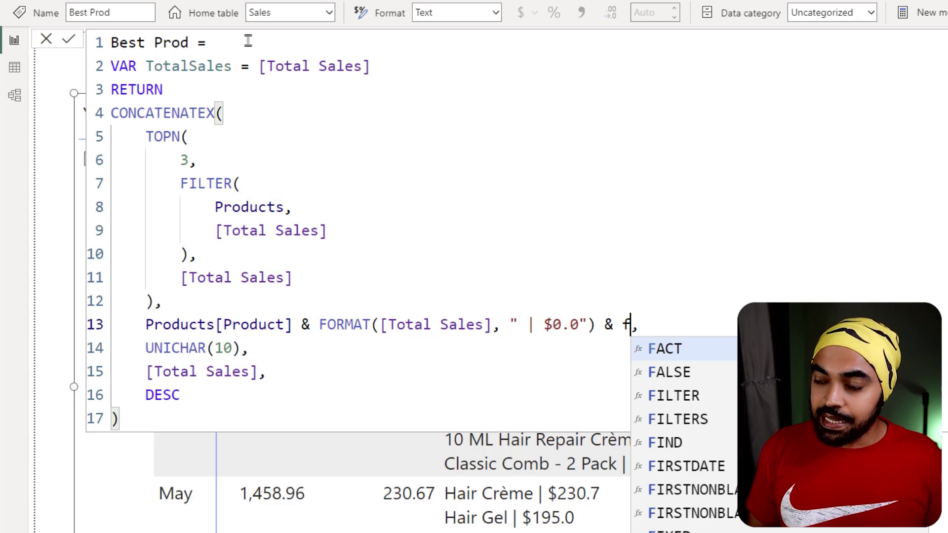
{"action": "key", "text": "BackSpace"}
{"action": "type", "text": "di"}
{"action": "key", "text": "Tab"}
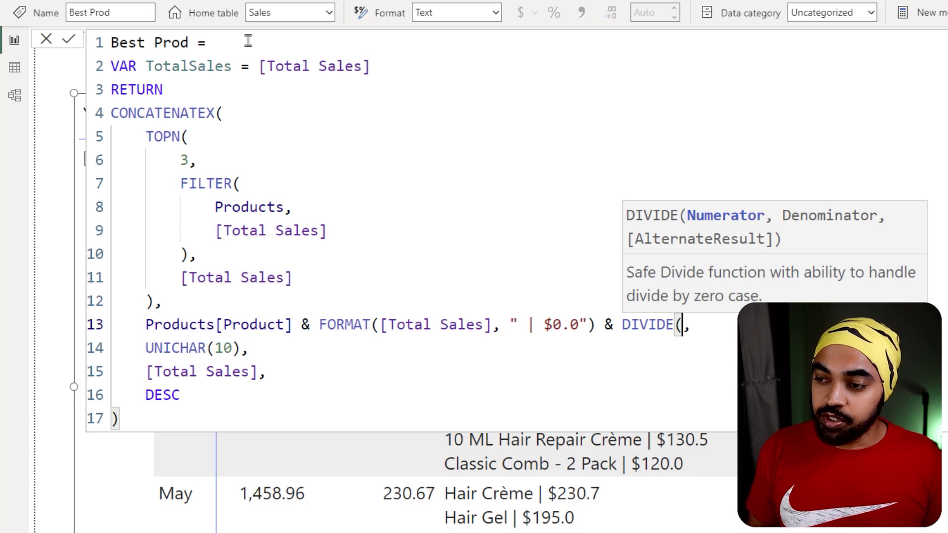
{"action": "type", "text": "[Total Sales]"}
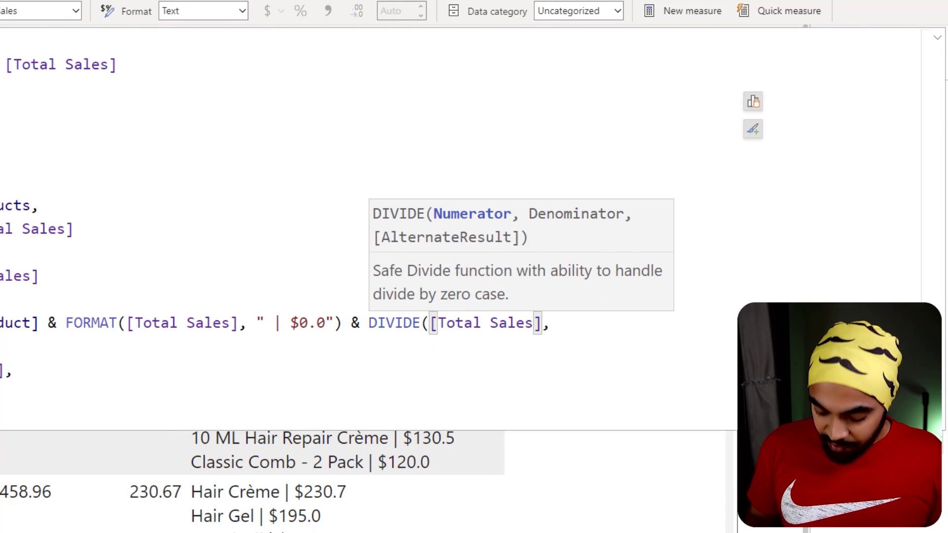
- Use the TotalSales variable as the DIVIDE denominator and close the function's parenthesis
{"action": "type", "text": ", tota"}
{"action": "key", "text": "Down"}
{"action": "key", "text": "Down"}
{"action": "key", "text": "Down"}
{"action": "key", "text": "Down"}
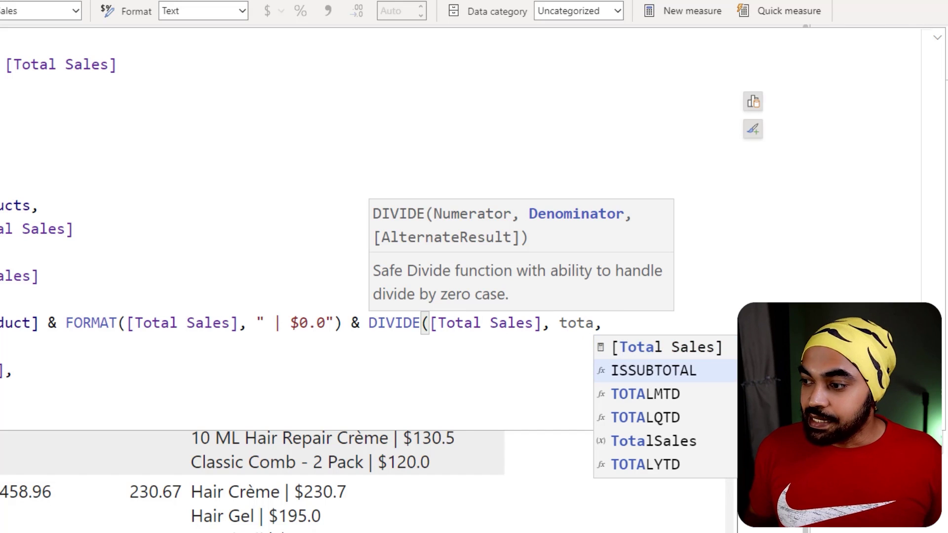
{"action": "key", "text": "Tab"}
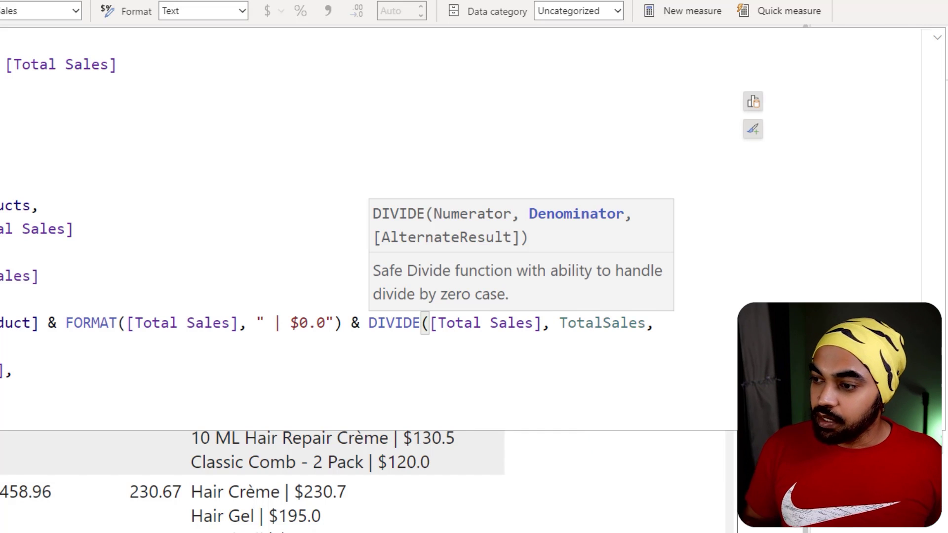
{"action": "type", "text": ")"}
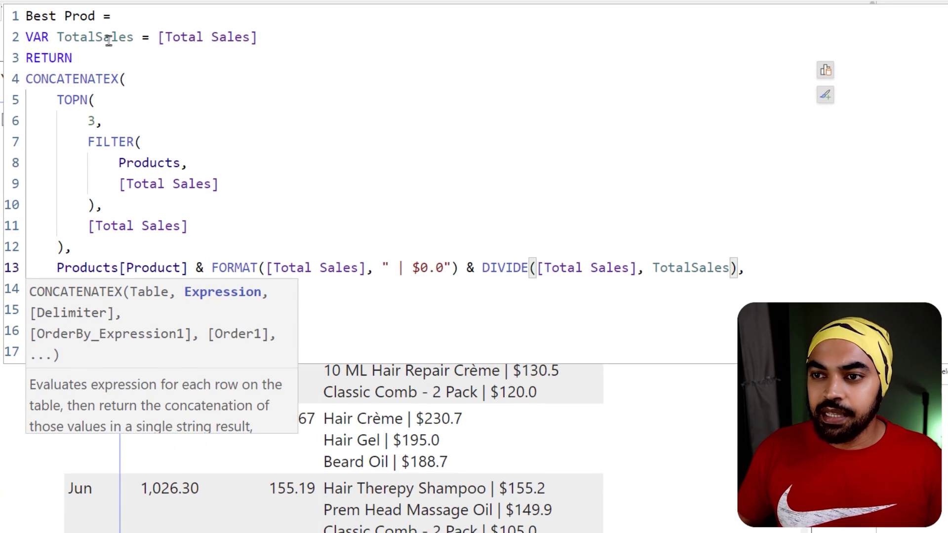
- Rename the TotalSales variable to TotSales in both its declaration and the DIVIDE denominator
{"action": "left_click", "coordinate": [109, 39]}
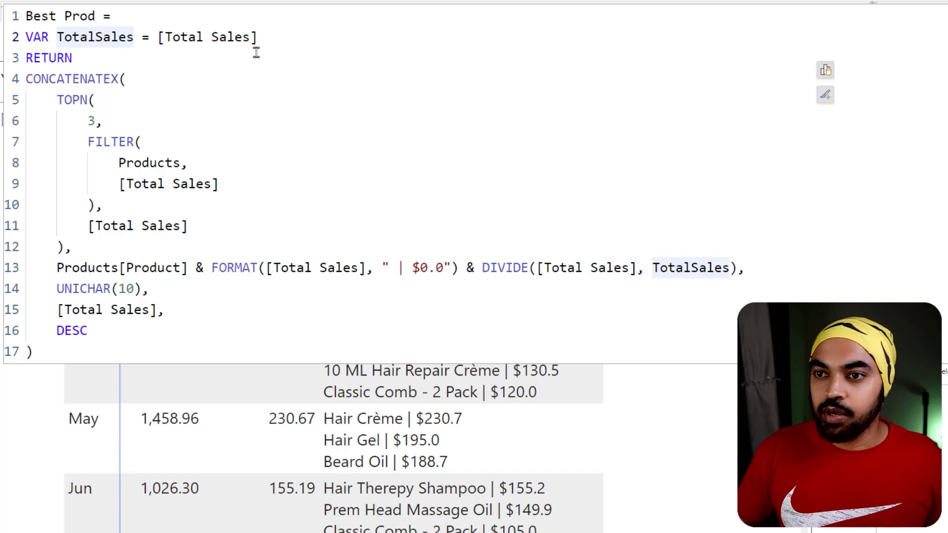
{"action": "key", "text": "Left"}
{"action": "key", "text": "Left"}
{"action": "key", "text": "BackSpace"}
{"action": "key", "text": "BackSpace"}
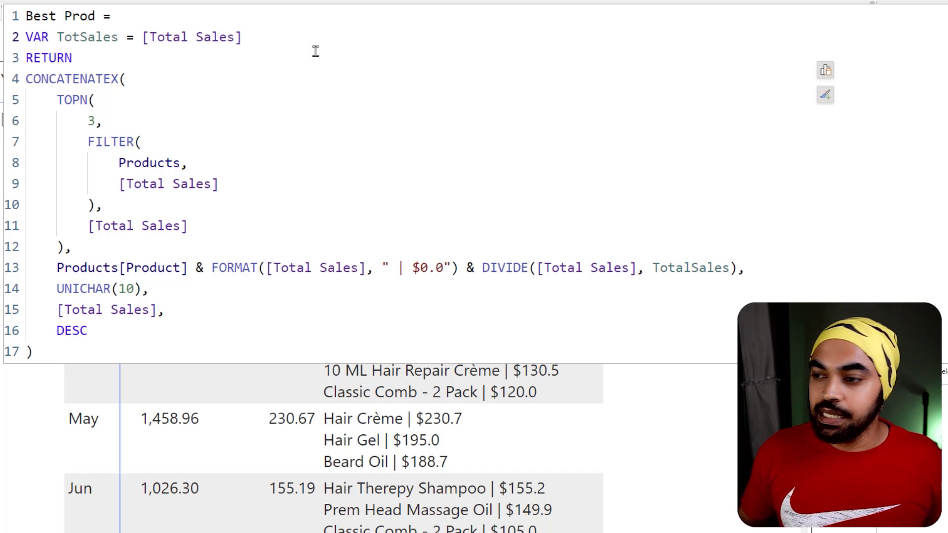
{"action": "left_click", "coordinate": [691, 268]}
{"action": "key", "text": "BackSpace"}
{"action": "key", "text": "BackSpace"}
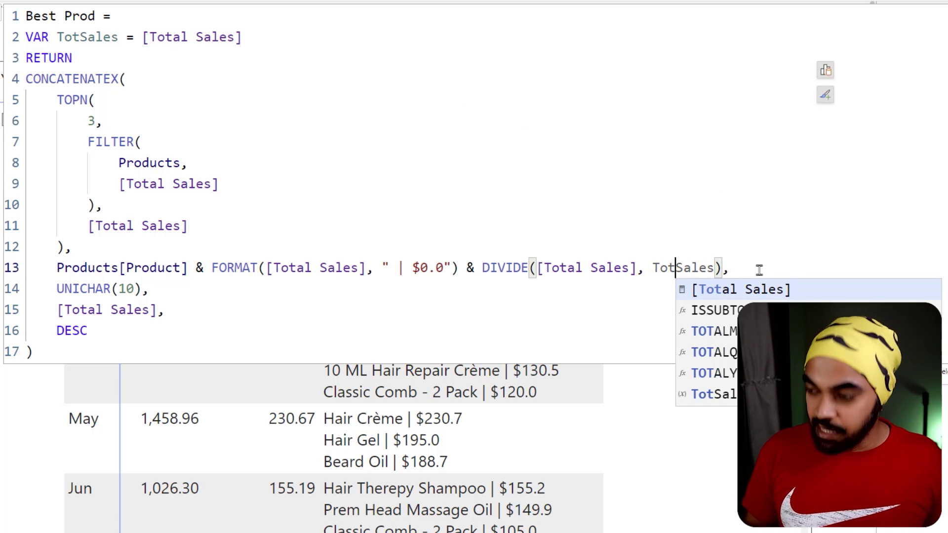
{"action": "left_click", "coordinate": [611, 297]}
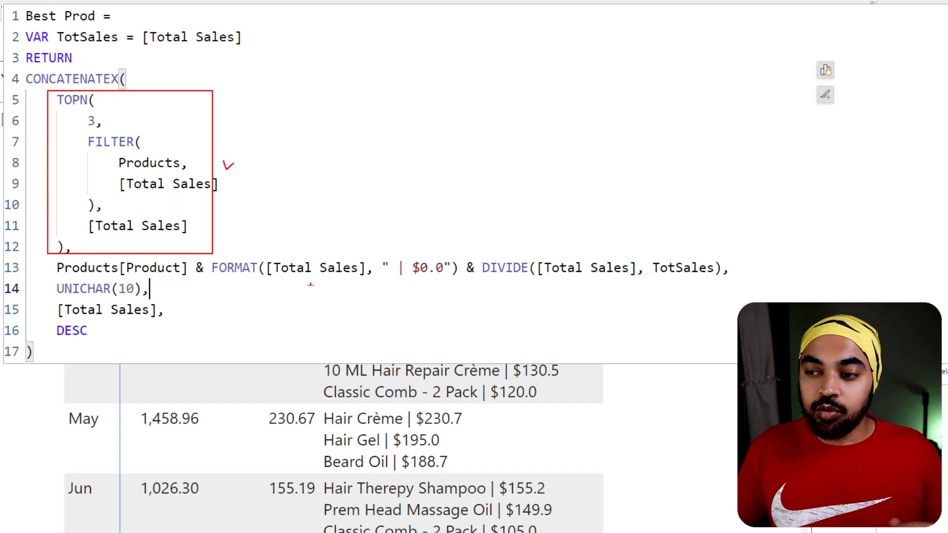
{"action": "left_click_drag", "start_coordinate": [277, 282], "coordinate": [354, 280]}
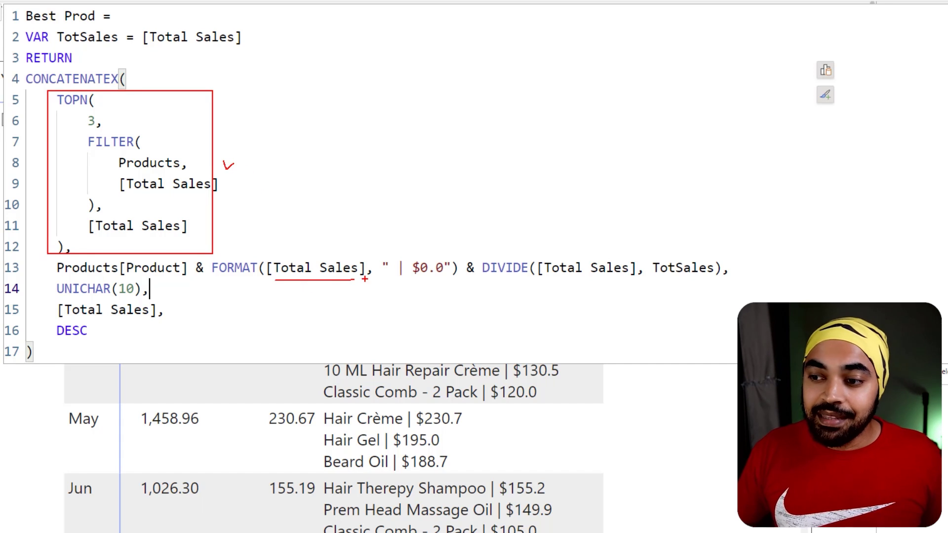
{"action": "mouse_move", "coordinate": [460, 414]}
{"action": "left_mouse_down"}
{"action": "mouse_move", "coordinate": [418, 403]}
{"action": "mouse_move", "coordinate": [403, 414]}
{"action": "mouse_move", "coordinate": [416, 426]}
{"action": "mouse_move", "coordinate": [471, 420]}
{"action": "left_mouse_up"}
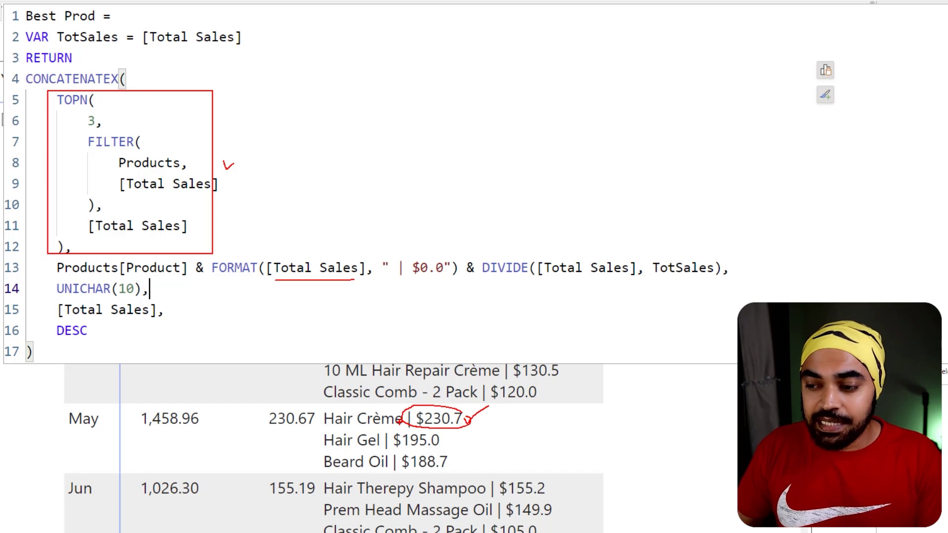
{"action": "mouse_move", "coordinate": [405, 418]}
{"action": "left_mouse_down"}
{"action": "mouse_move", "coordinate": [324, 449]}
{"action": "mouse_move", "coordinate": [197, 445]}
{"action": "left_mouse_up"}
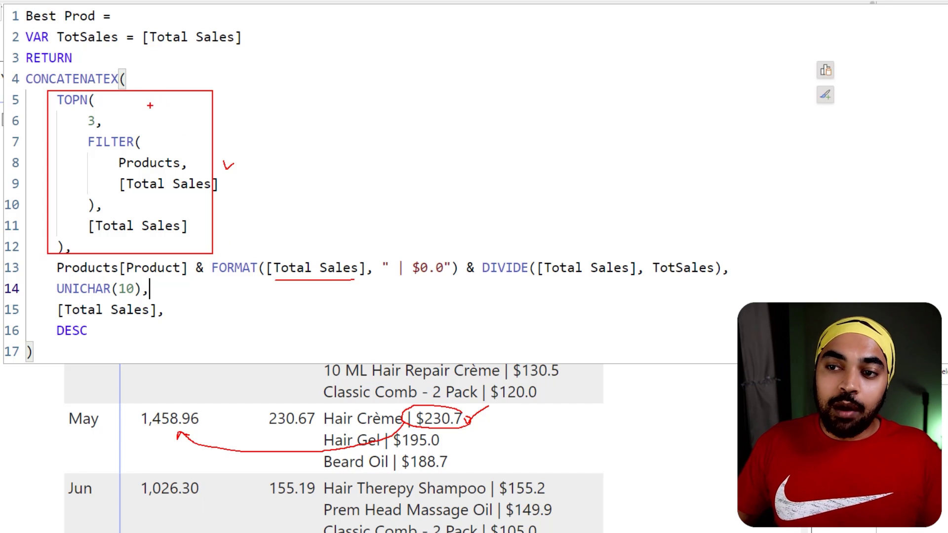
{"action": "left_click_drag", "start_coordinate": [150, 105], "coordinate": [164, 101]}
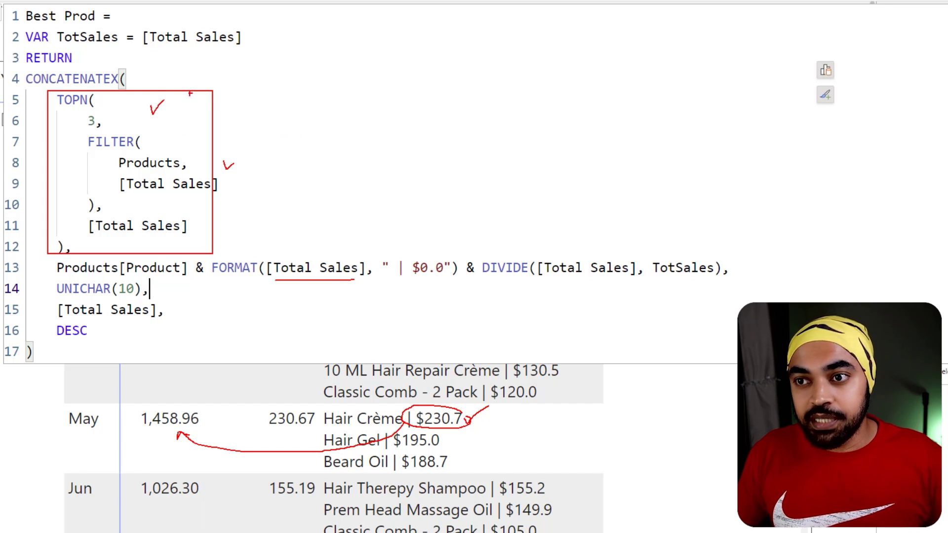
{"action": "left_click_drag", "start_coordinate": [147, 49], "coordinate": [215, 44]}
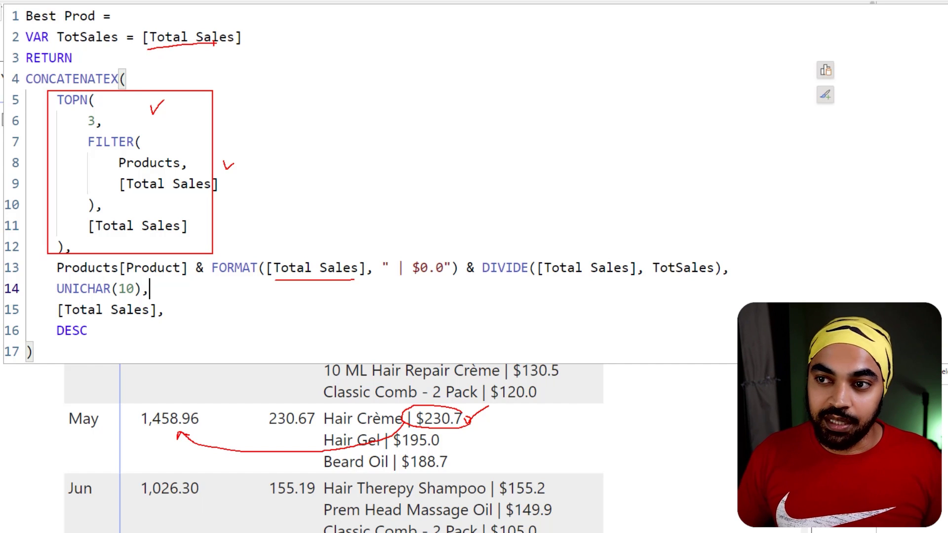
{"action": "key", "text": "Escape"}
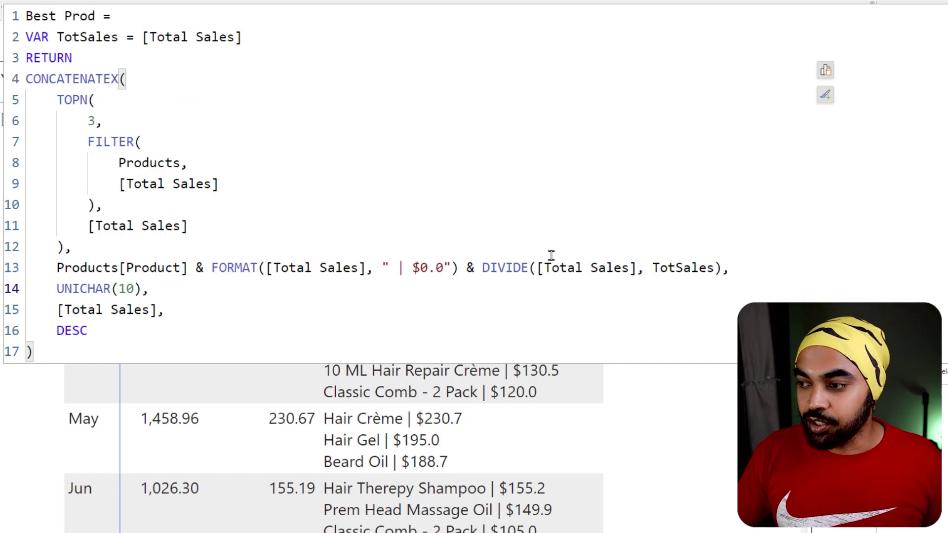
- Insert an opening FORMAT( directly before DIVIDE in the Products[Product] expression
{"action": "left_click", "coordinate": [483, 268]}
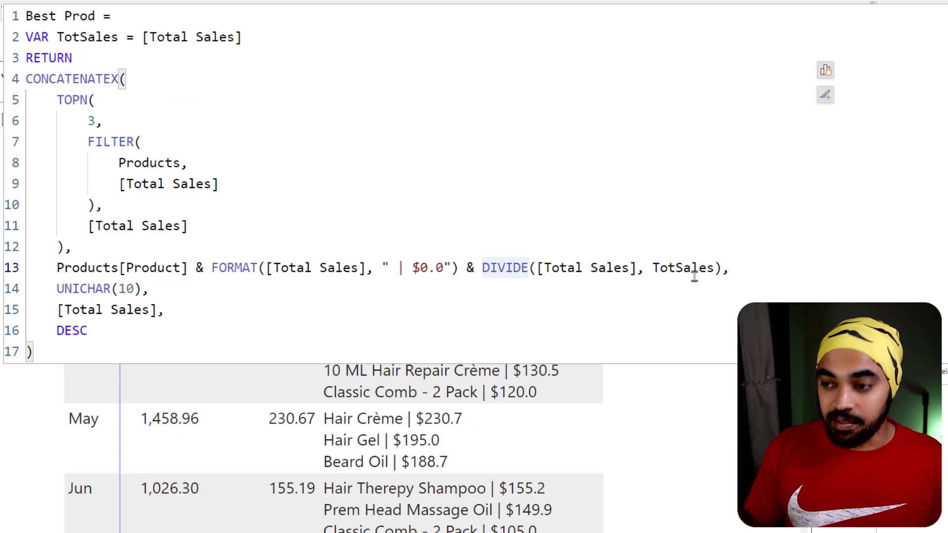
{"action": "type", "text": "from"}
{"action": "key", "text": "BackSpace"}
{"action": "key", "text": "BackSpace"}
{"action": "key", "text": "BackSpace"}
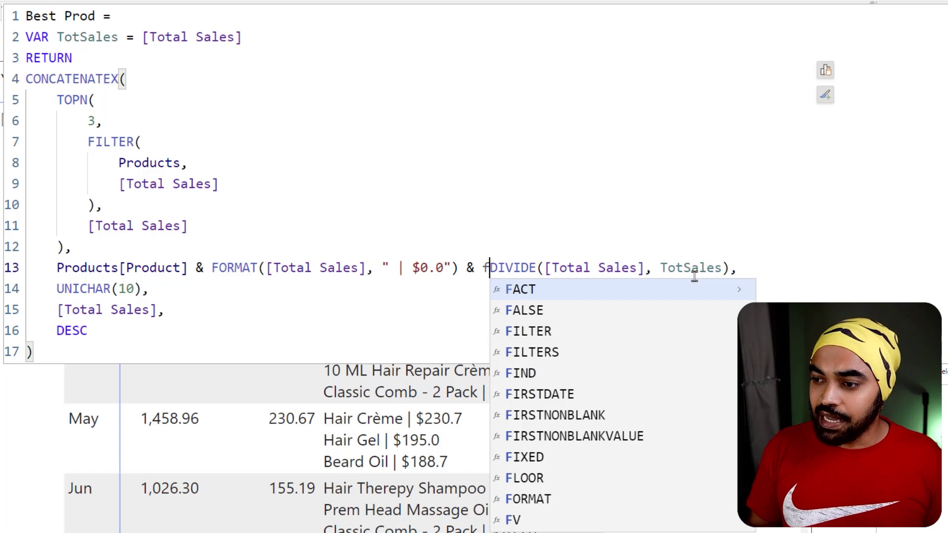
{"action": "type", "text": "or"}
{"action": "key", "text": "Tab"}
- Add "0%" as the format string after the closing parenthesis of DIVIDE
{"action": "left_click", "coordinate": [695, 277]}
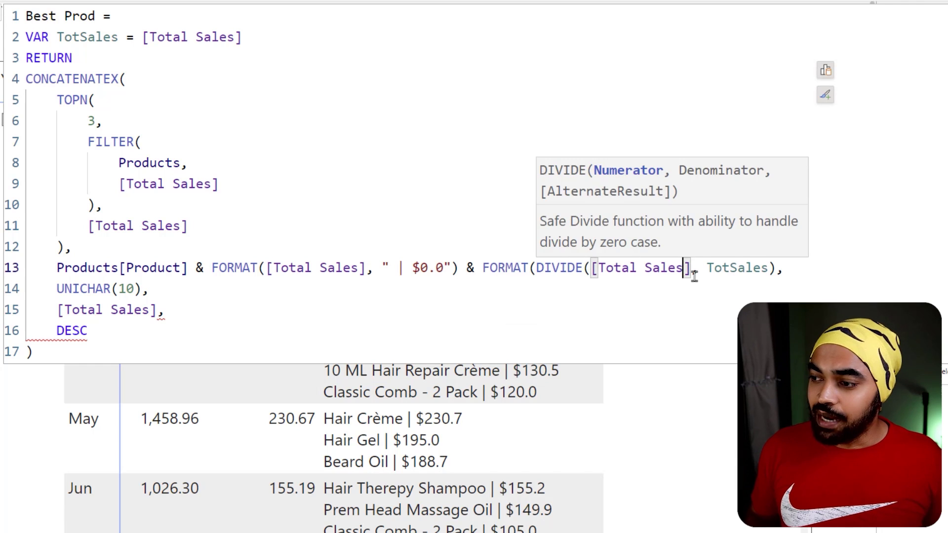
{"action": "key", "text": "Right"}
{"action": "key", "text": "Right"}
{"action": "key", "text": "Right"}
{"action": "key", "text": "Right"}
{"action": "key", "text": "Right"}
{"action": "key", "text": "Right"}
{"action": "key", "text": "Right"}
{"action": "key", "text": "Right"}
{"action": "key", "text": "Right"}
{"action": "key", "text": "Right"}
{"action": "key", "text": "Right"}
{"action": "key", "text": "Right"}
{"action": "type", "text": ", \""}
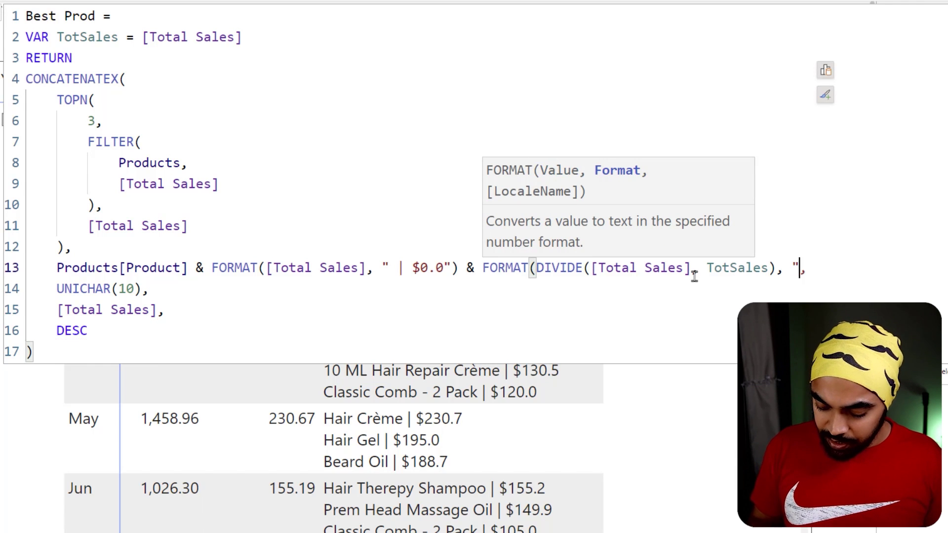
{"action": "type", "text": "0%\""}
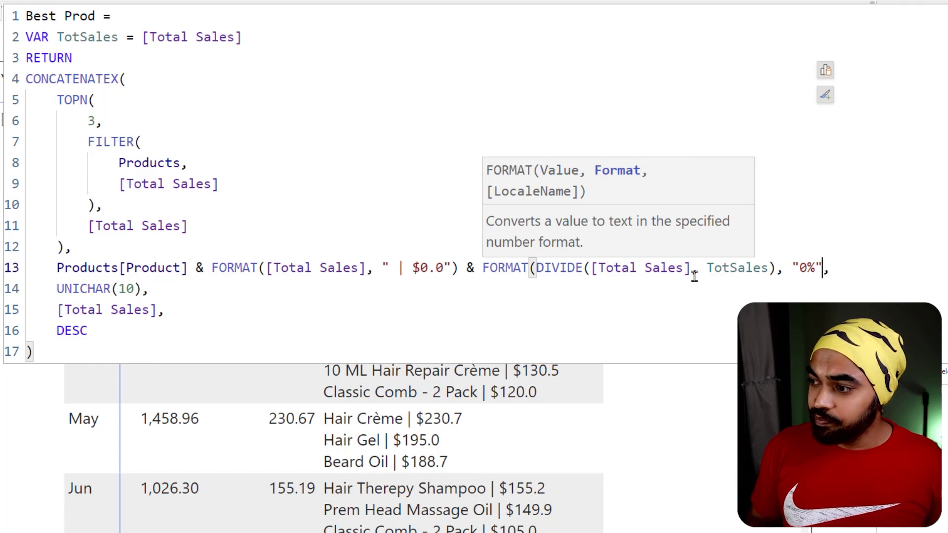
- Extend the percentage format string to " | 0%" and close the FORMAT function's parenthesis
{"action": "key", "text": "Left"}
{"action": "key", "text": "Left"}
{"action": "key", "text": "Left"}
{"action": "key", "text": "Right"}
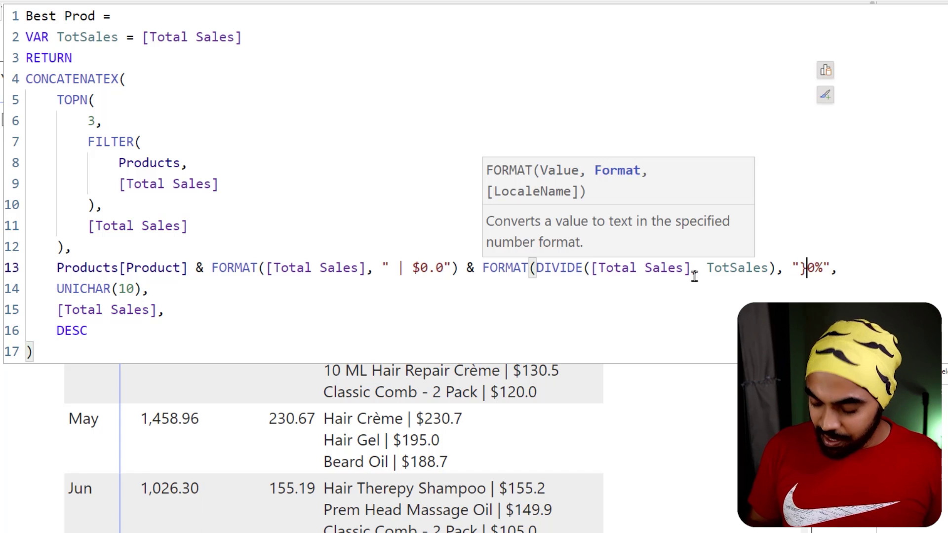
{"action": "type", "text": "|"}
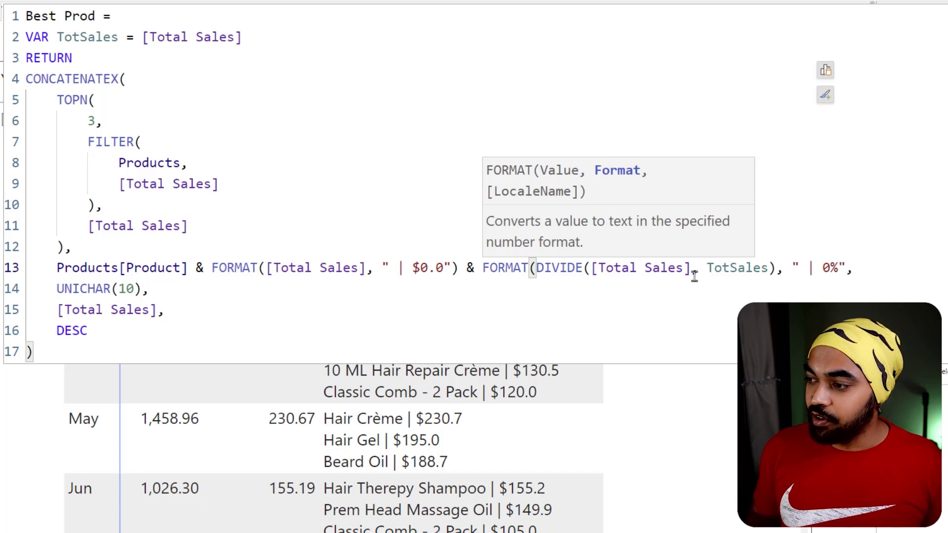
{"action": "key", "text": "Right"}
{"action": "key", "text": "Right"}
{"action": "key", "text": "Right"}
{"action": "type", "text": ")"}
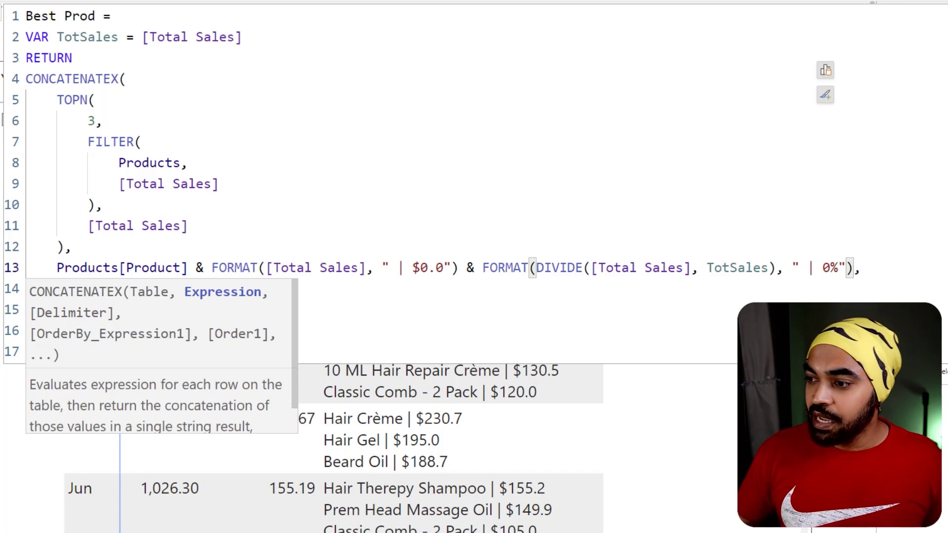
- Commit the Best Prod measure and widen the Best Prod column in the matrix
{"action": "left_click", "coordinate": [382, 348]}
{"action": "key", "text": "Return"}
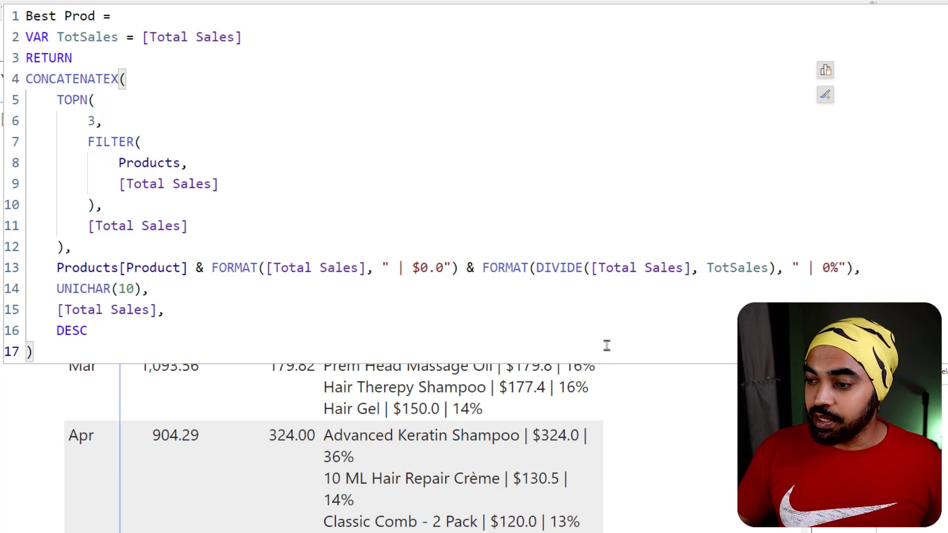
{"action": "left_click", "coordinate": [475, 210]}
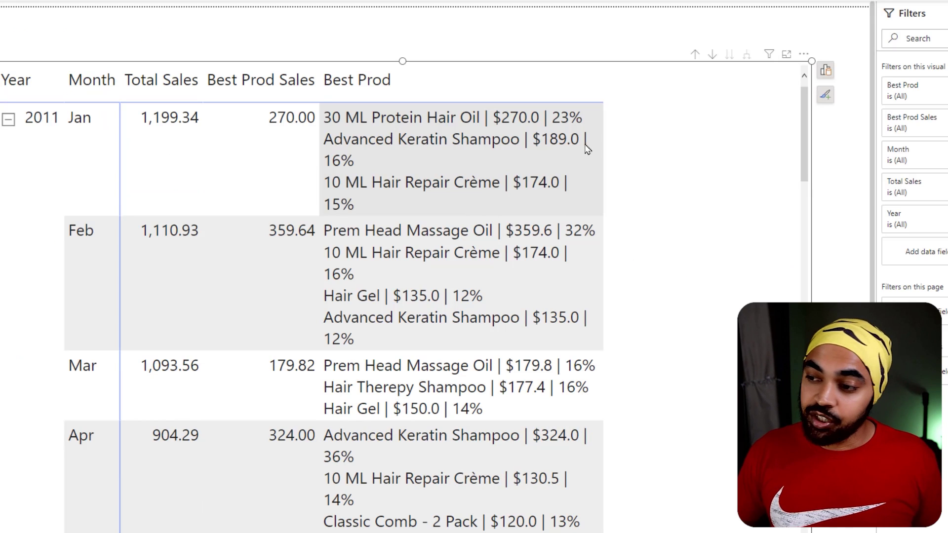
{"action": "left_click_drag", "start_coordinate": [600, 78], "coordinate": [675, 78]}
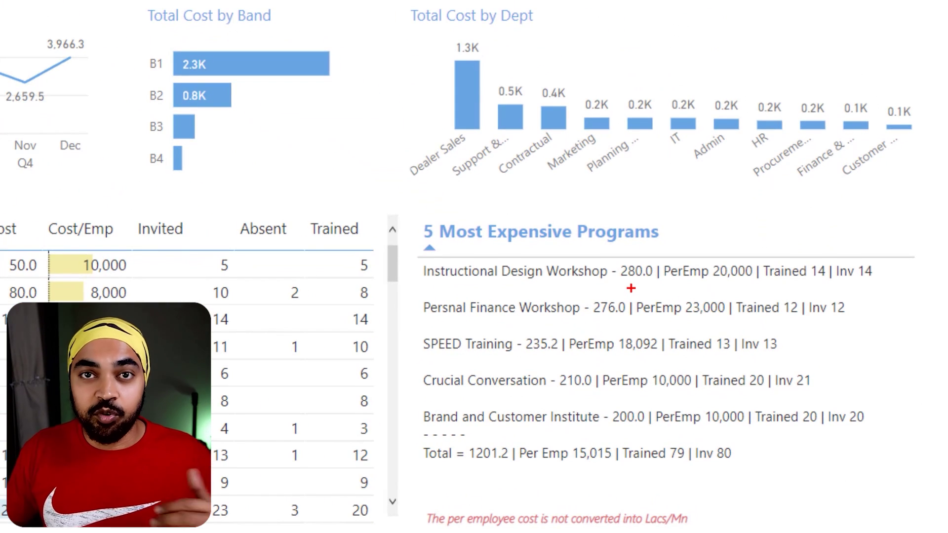
{"action": "left_click_drag", "start_coordinate": [445, 285], "coordinate": [545, 284]}
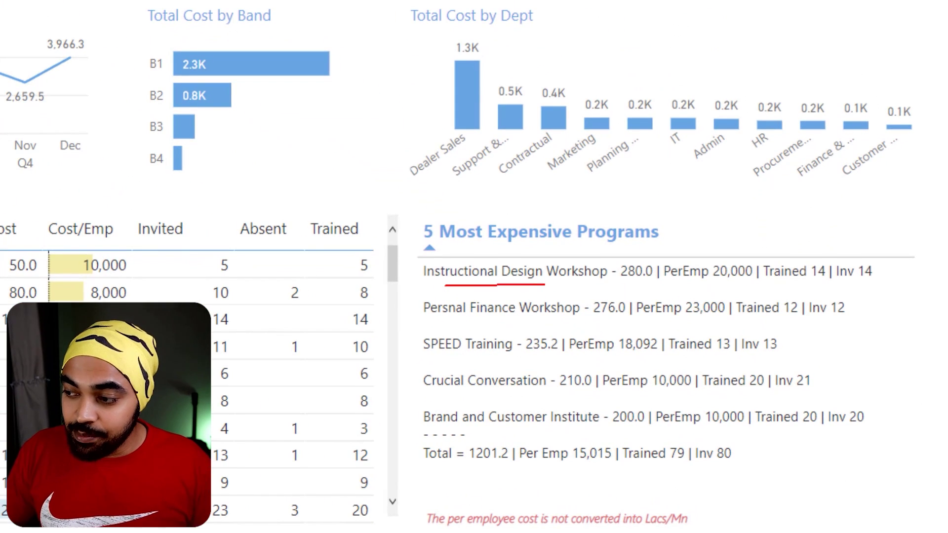
{"action": "left_click_drag", "start_coordinate": [620, 282], "coordinate": [854, 283]}
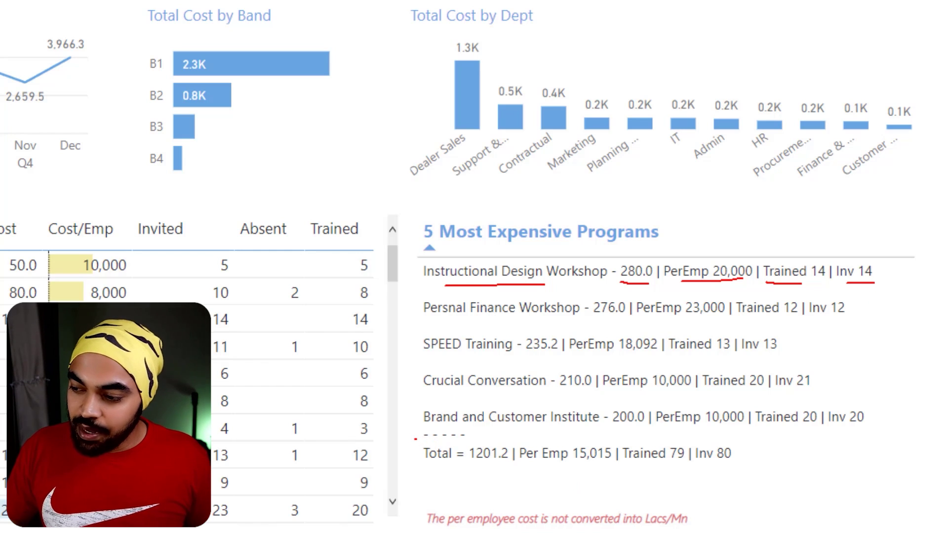
{"action": "mouse_move", "coordinate": [413, 438]}
{"action": "left_mouse_down"}
{"action": "mouse_move", "coordinate": [524, 472]}
{"action": "mouse_move", "coordinate": [738, 473]}
{"action": "left_mouse_up"}
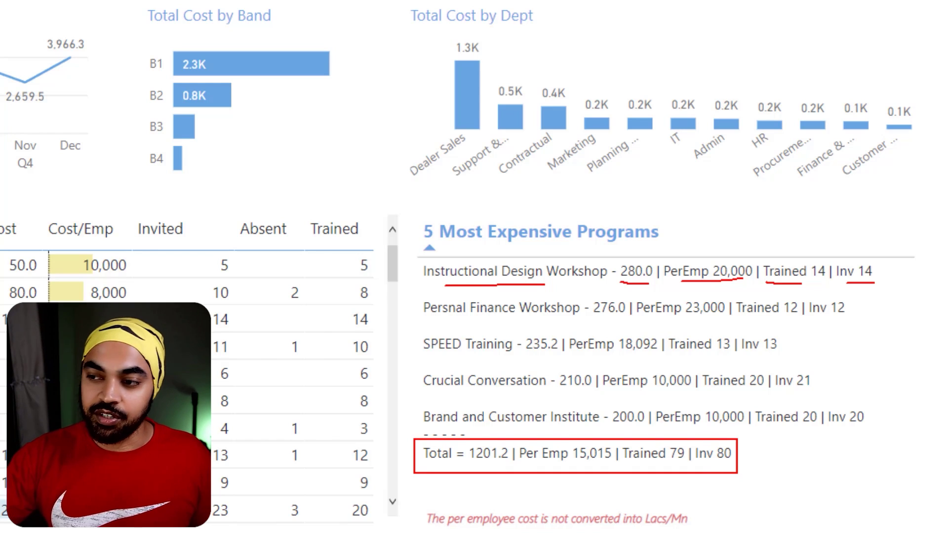
{"action": "key", "text": "Escape"}
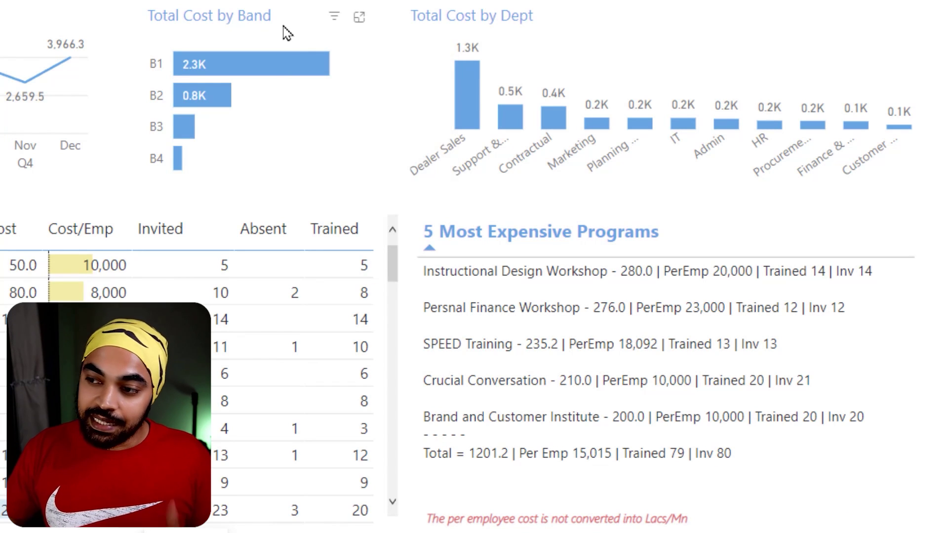
- Cross-filter the 5 Most Expensive Programs list by band B1, and by the Dealer Sales and Support departments in turn
{"action": "left_click", "coordinate": [259, 65]}
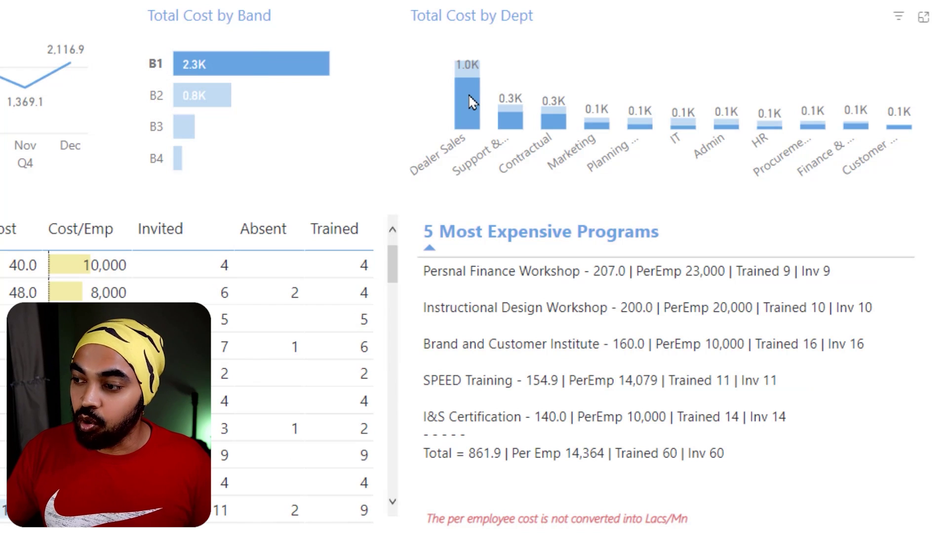
{"action": "mouse_move", "coordinate": [468, 94]}
{"action": "left_click", "coordinate": [511, 117]}
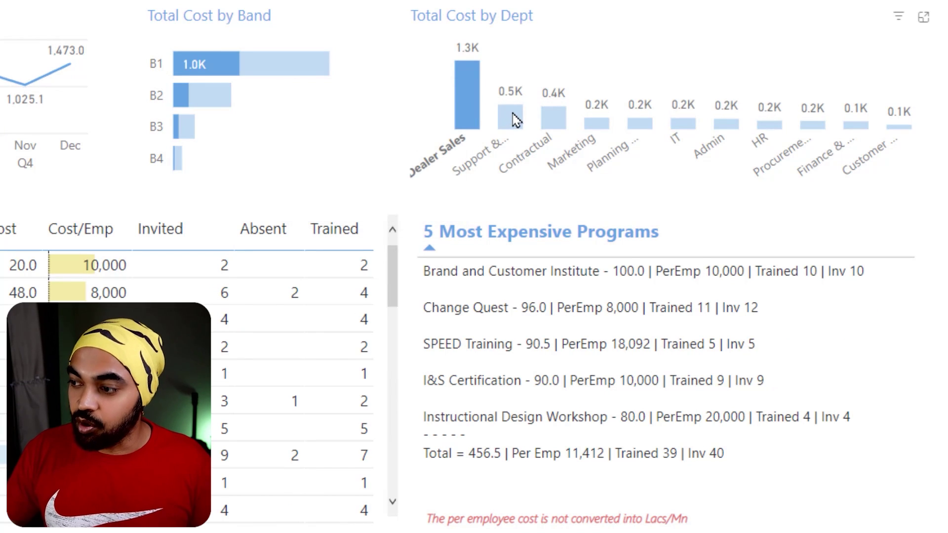